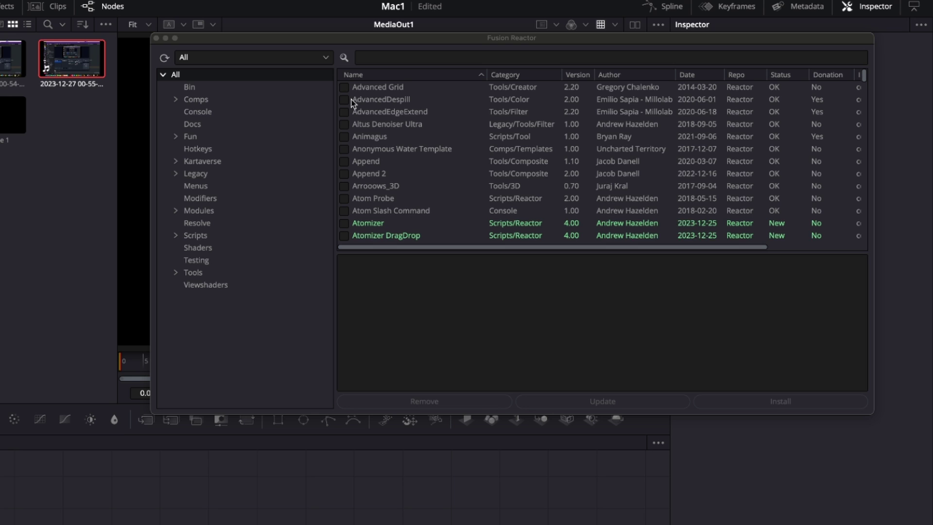
- Show the Bin category's packages and scroll through the list
{"action": "left_click", "coordinate": [219, 88]}
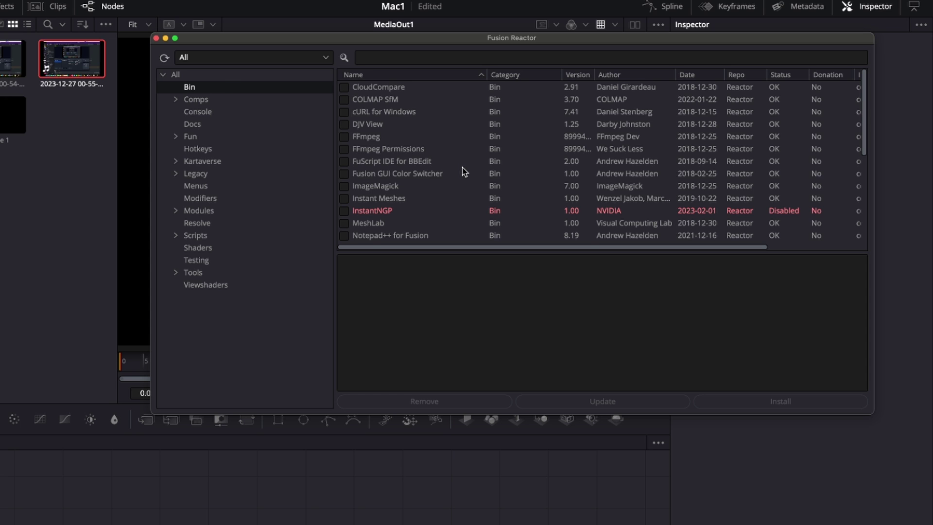
{"action": "scroll", "coordinate": [462, 167], "scroll_direction": "down", "scroll_amount": 5}
{"action": "scroll", "coordinate": [462, 167], "scroll_direction": "up", "scroll_amount": 5}
- Mark the VHS comp in the Comps category for installation
{"action": "left_click", "coordinate": [205, 99]}
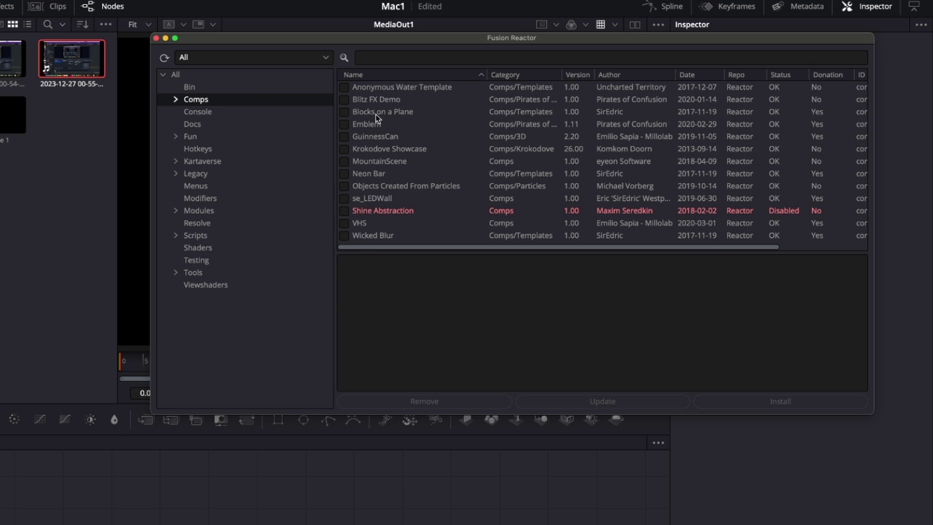
{"action": "left_click", "coordinate": [344, 223]}
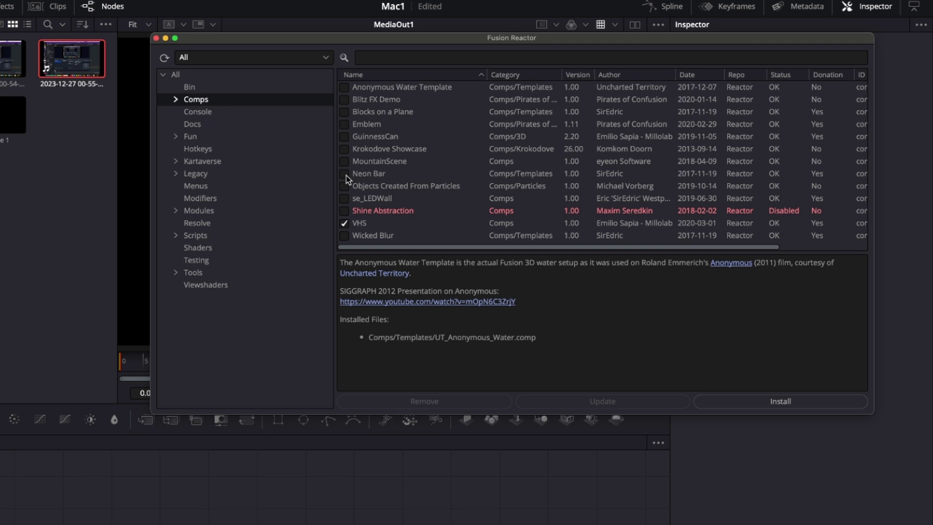
- Browse the Console, Docs, Fun, Hotkeys and Kartaverse categories, scrolling the Kartaverse list
{"action": "left_click", "coordinate": [226, 113]}
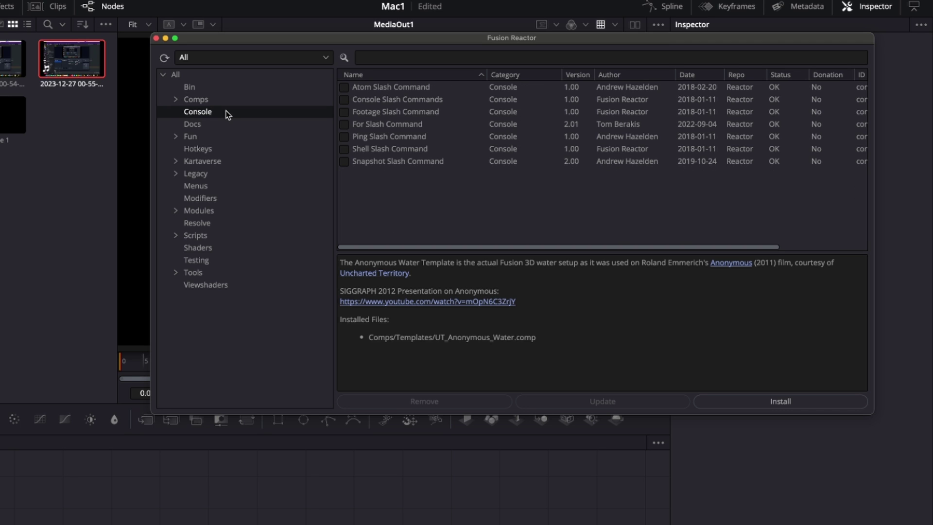
{"action": "left_click", "coordinate": [223, 127]}
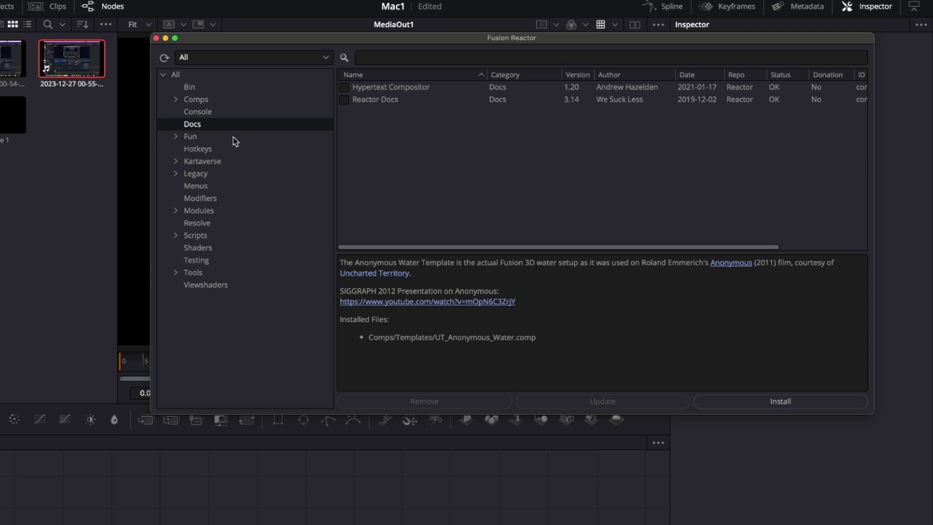
{"action": "left_click", "coordinate": [217, 134]}
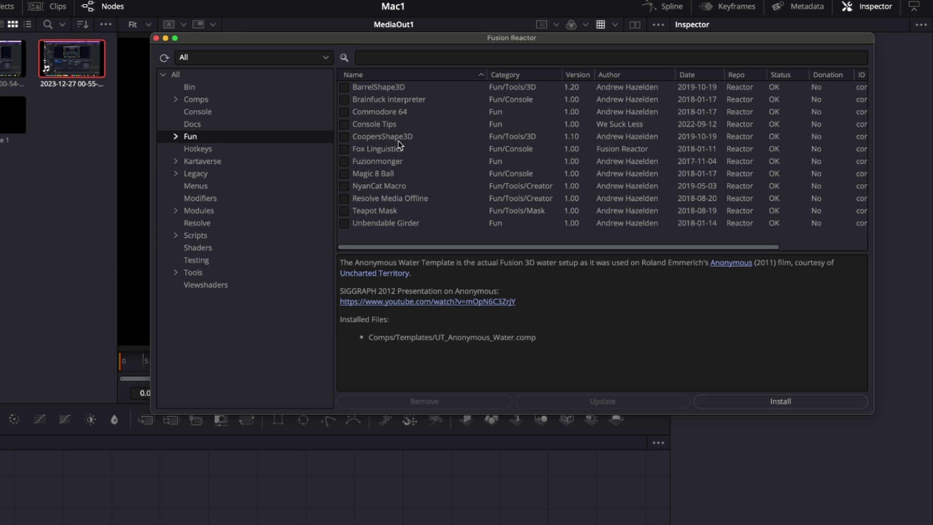
{"action": "left_click", "coordinate": [211, 149]}
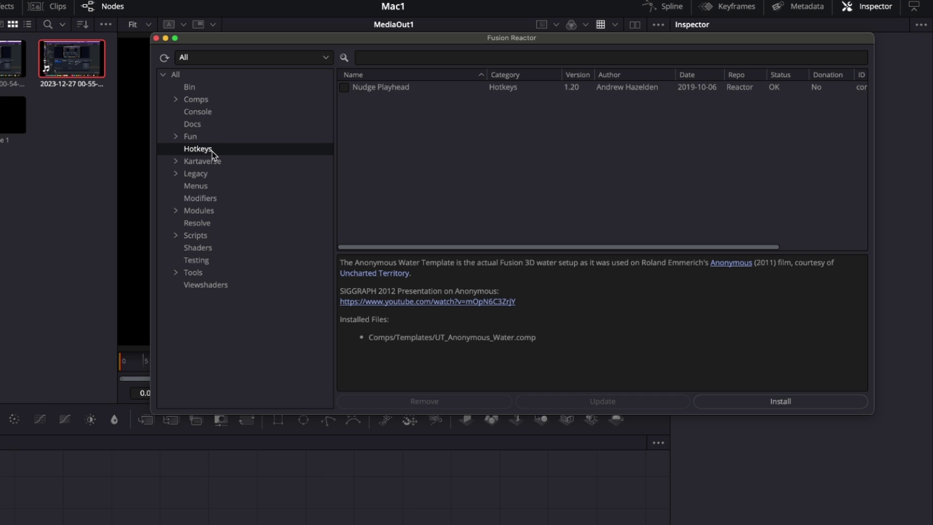
{"action": "left_click", "coordinate": [226, 162]}
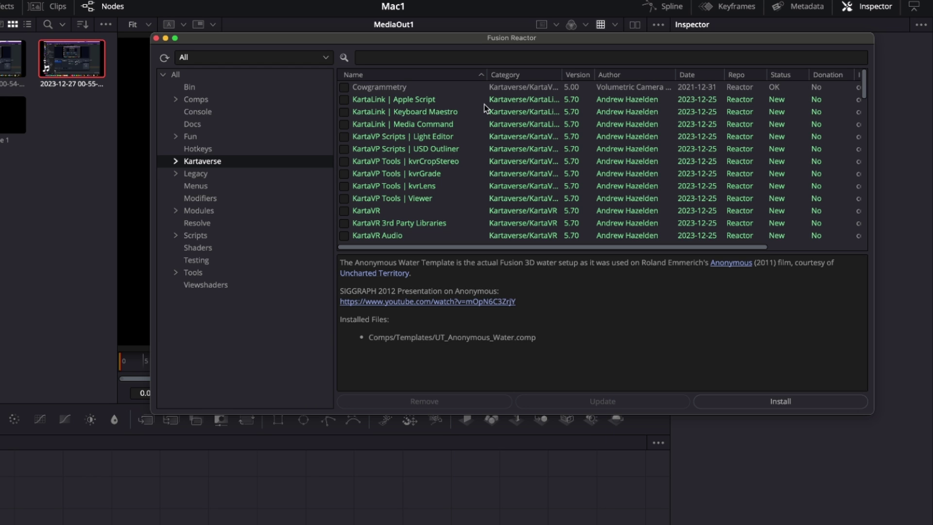
{"action": "scroll", "coordinate": [483, 105], "scroll_direction": "down", "scroll_amount": 12}
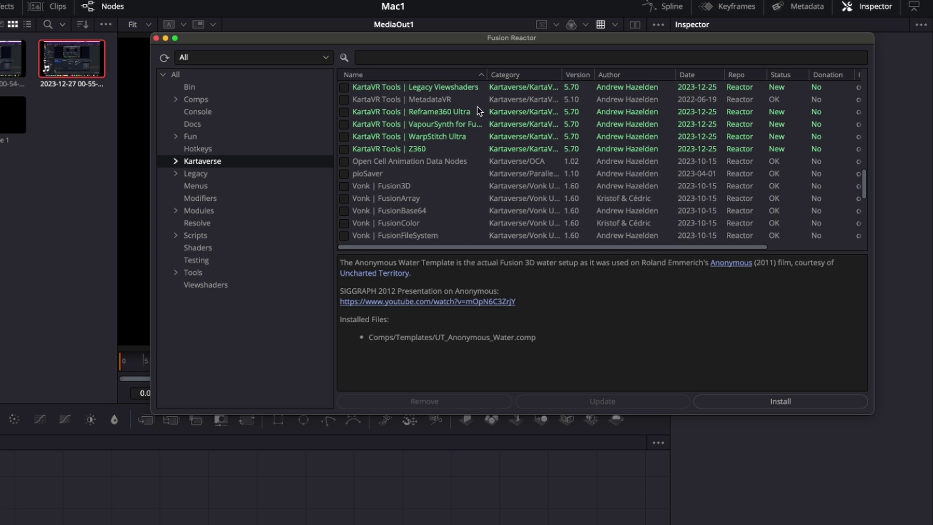
{"action": "scroll", "coordinate": [477, 107], "scroll_direction": "down", "scroll_amount": 6}
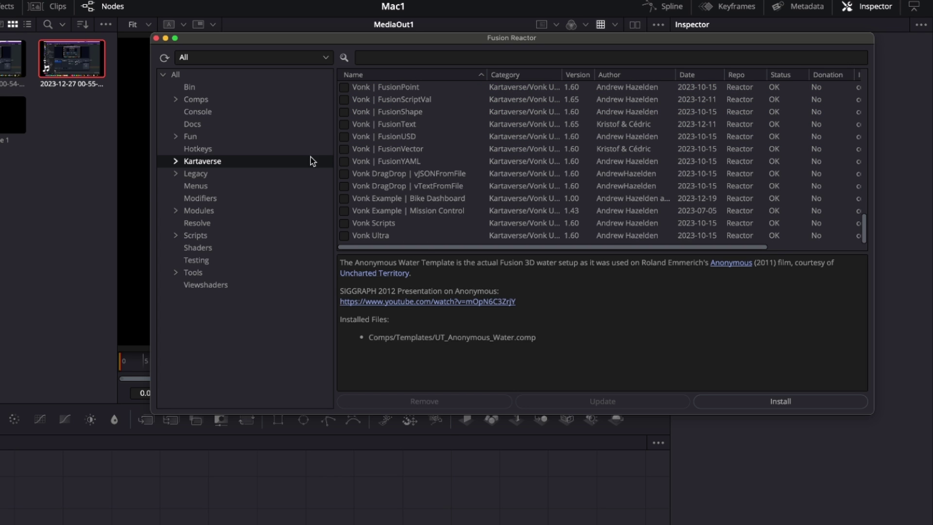
- Browse the Legacy and Menus categories, then list the Modifiers packages
{"action": "left_click", "coordinate": [225, 174]}
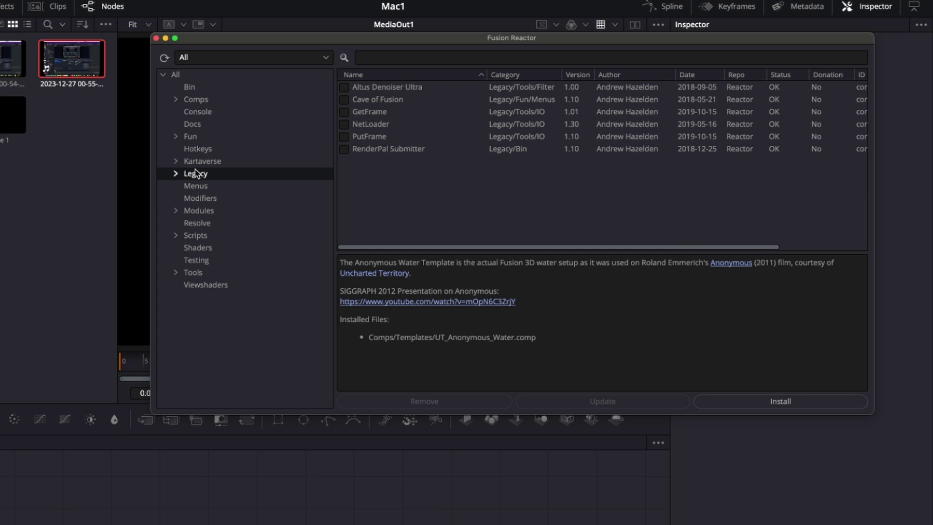
{"action": "left_click", "coordinate": [205, 188]}
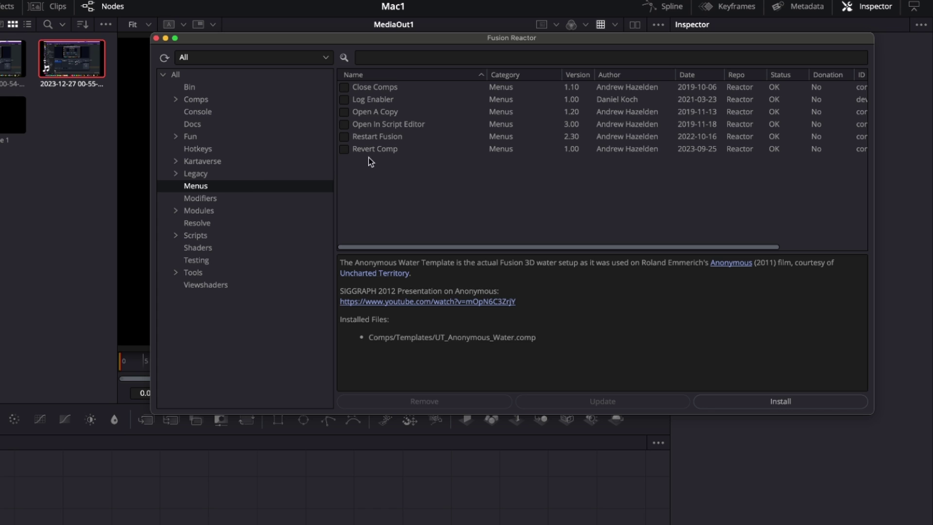
{"action": "left_click", "coordinate": [218, 199]}
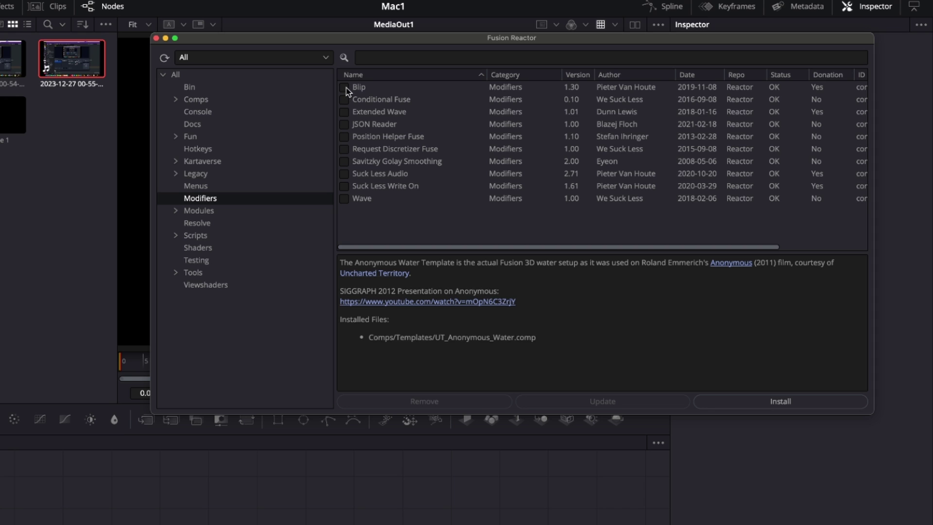
- Install the Blip and Wave modifier fuses, declining the donation prompt
{"action": "left_click", "coordinate": [370, 87]}
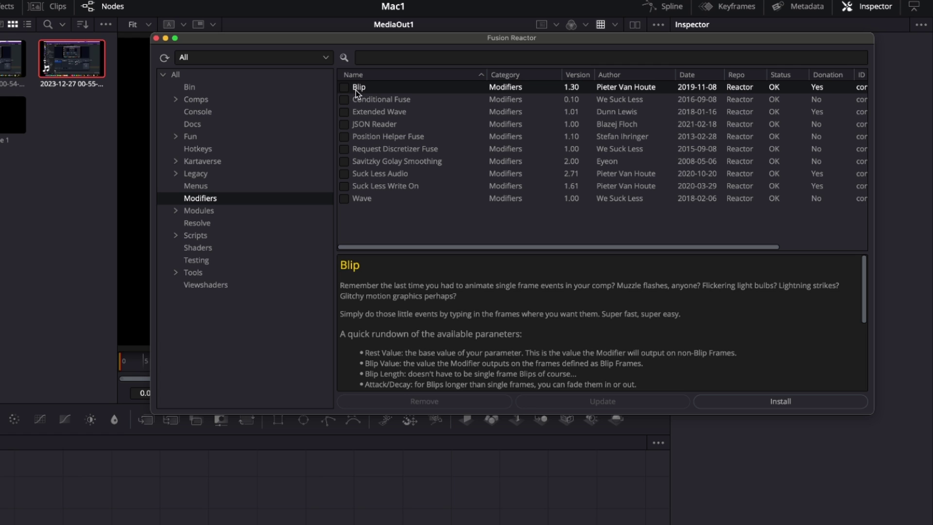
{"action": "left_click", "coordinate": [346, 87]}
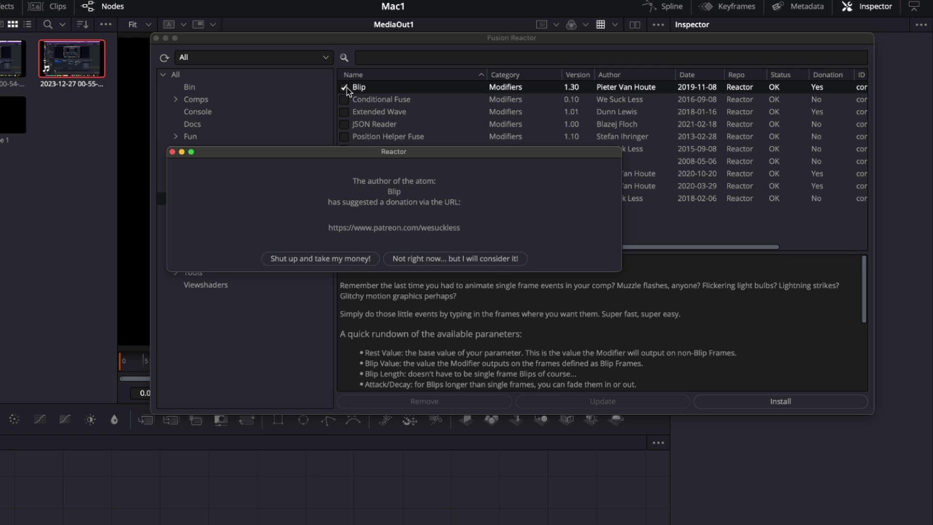
{"action": "left_click", "coordinate": [493, 259]}
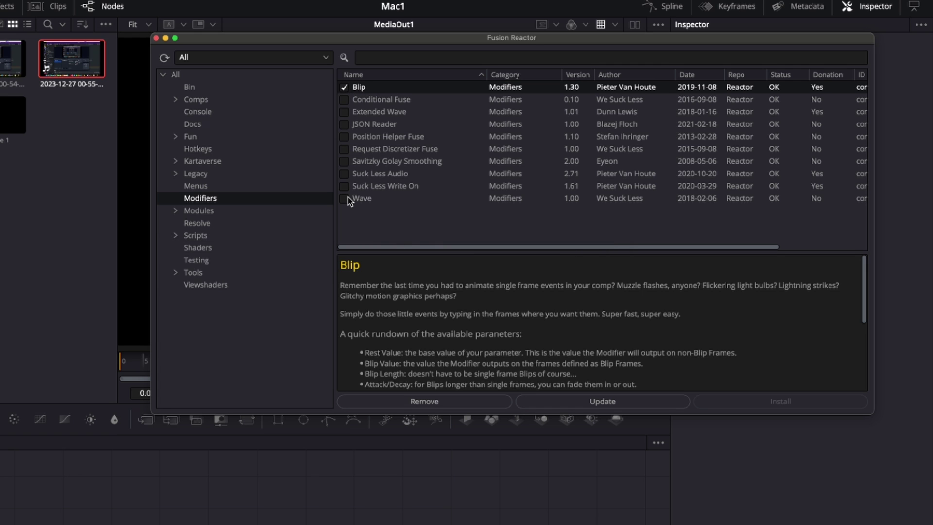
{"action": "left_click", "coordinate": [348, 197]}
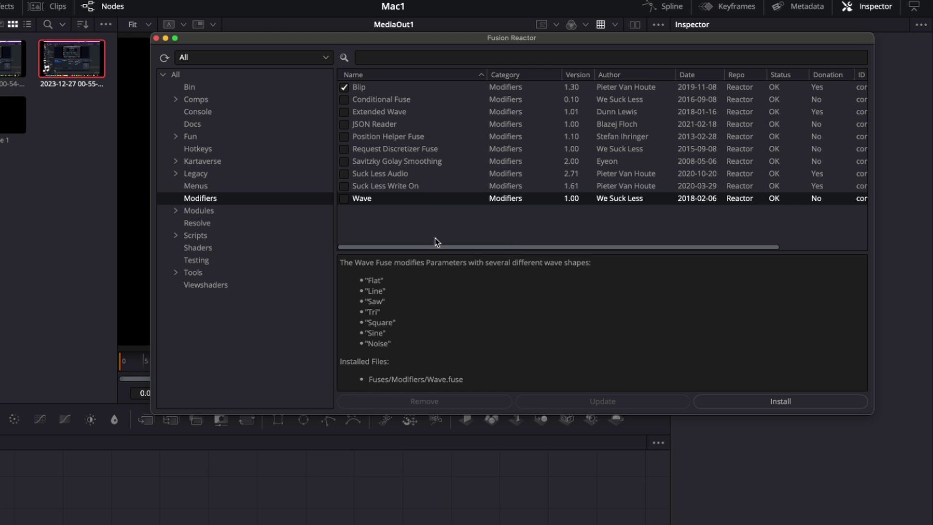
{"action": "left_click", "coordinate": [344, 199]}
- Install the Resolve Essentials package from the Resolve category after browsing Modules
{"action": "left_click", "coordinate": [220, 212]}
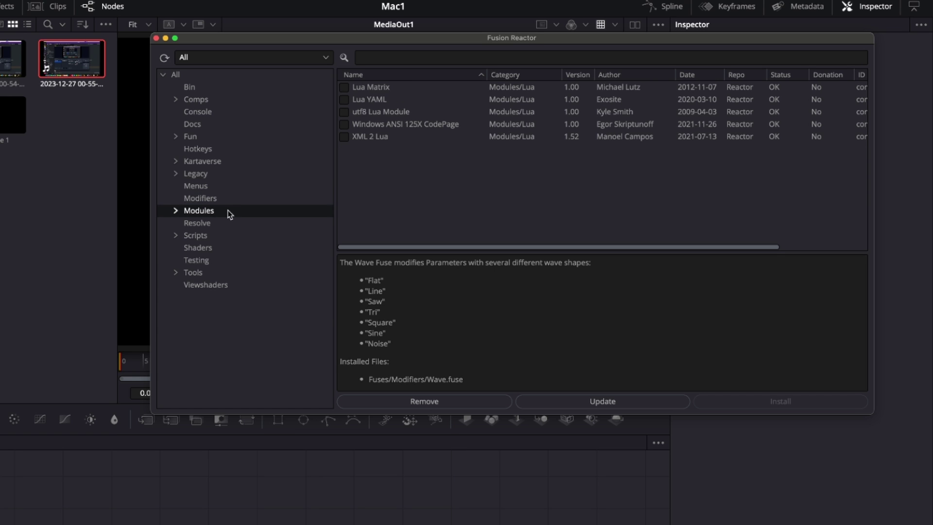
{"action": "left_click", "coordinate": [190, 221]}
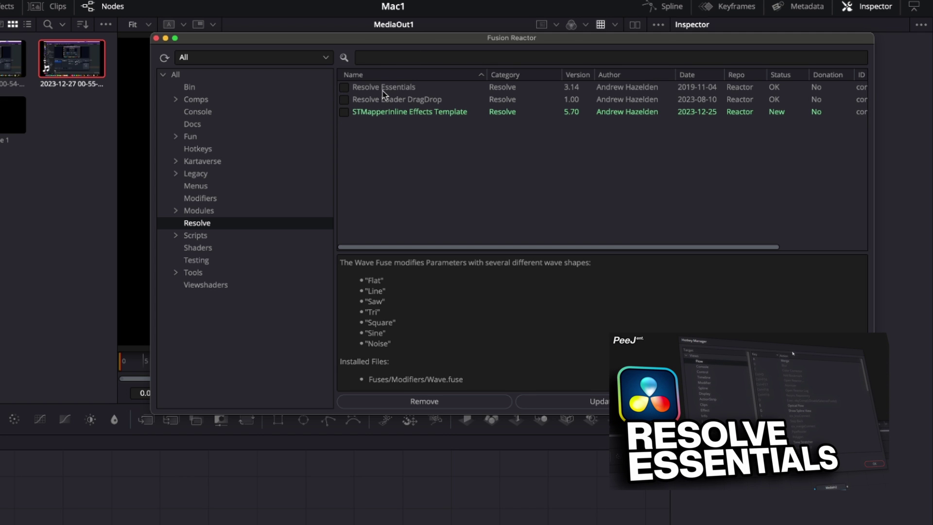
{"action": "left_click", "coordinate": [343, 88]}
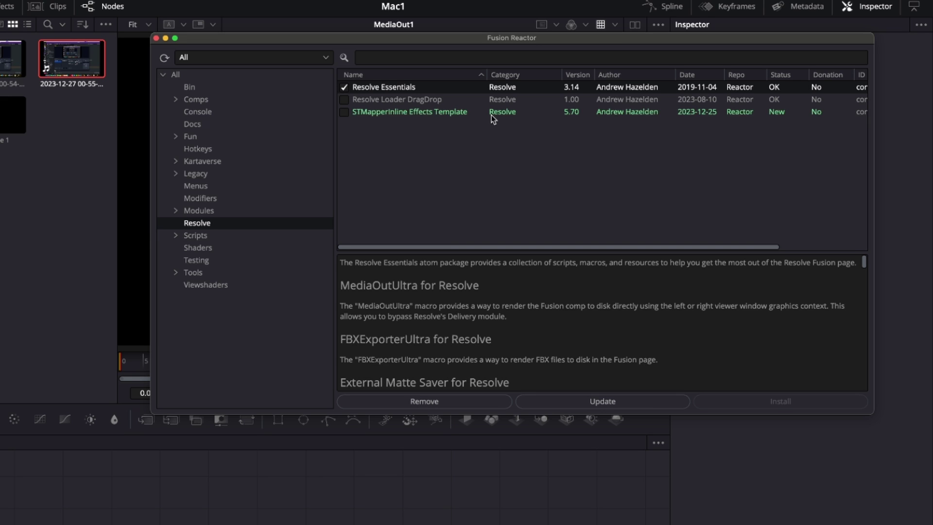
- Install the It's Tool Time!, hos_Macro2Group and VectorSnapshot scripts from the Scripts category
{"action": "left_click", "coordinate": [209, 234]}
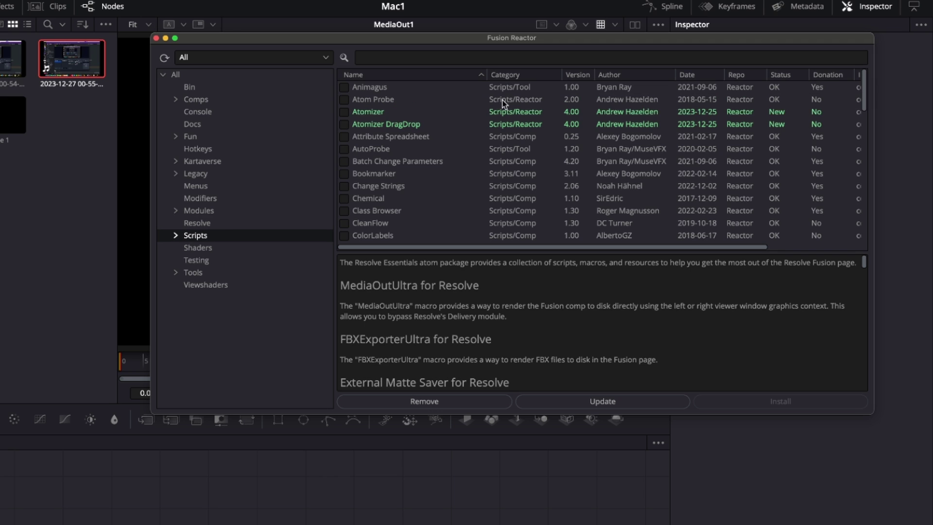
{"action": "scroll", "coordinate": [380, 136], "scroll_direction": "down", "scroll_amount": 5}
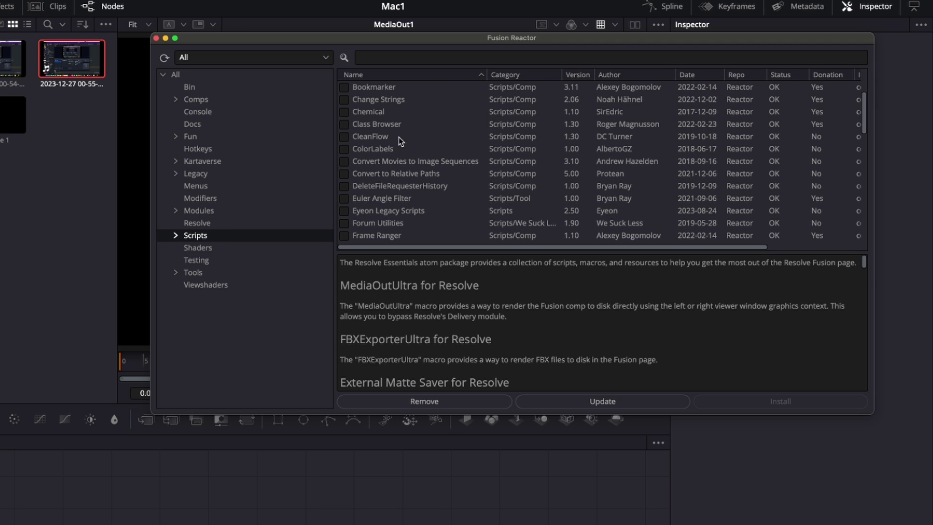
{"action": "scroll", "coordinate": [396, 136], "scroll_direction": "down", "scroll_amount": 5}
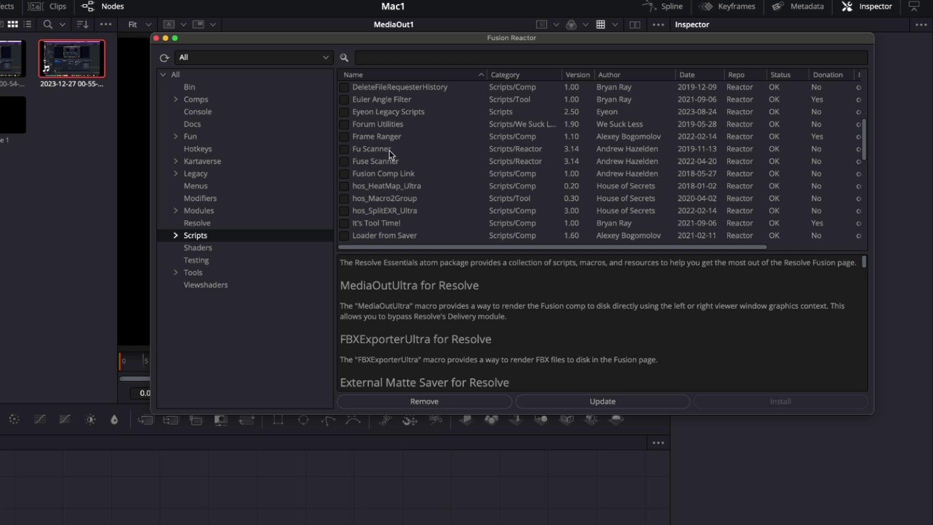
{"action": "left_click", "coordinate": [346, 223]}
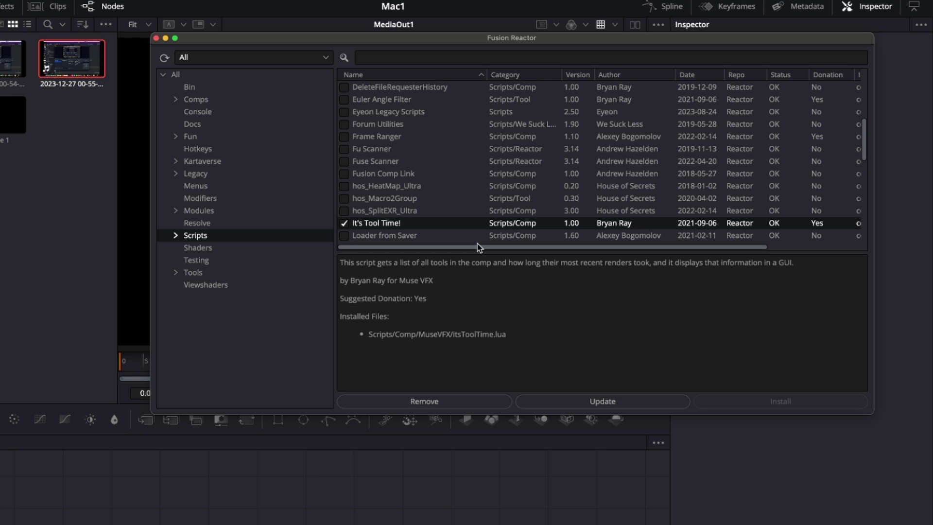
{"action": "scroll", "coordinate": [477, 243], "scroll_direction": "down", "scroll_amount": 2}
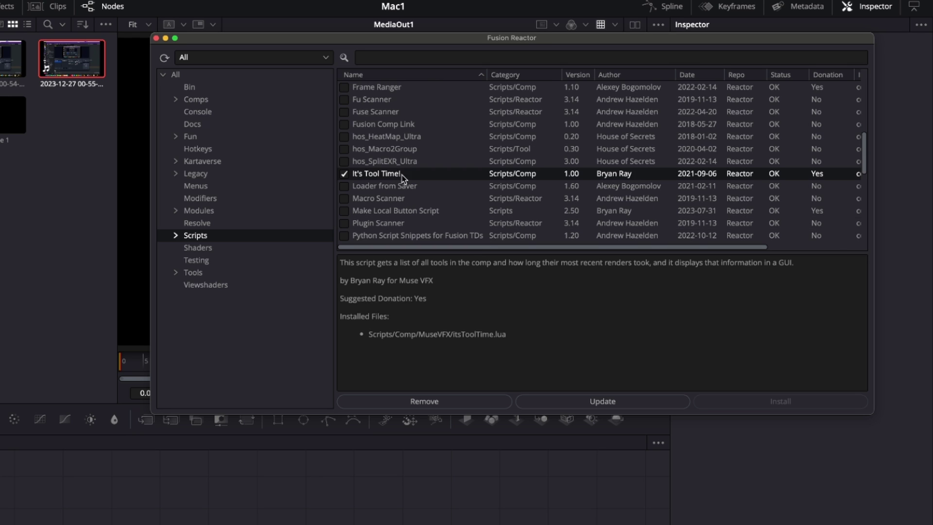
{"action": "left_click", "coordinate": [348, 149]}
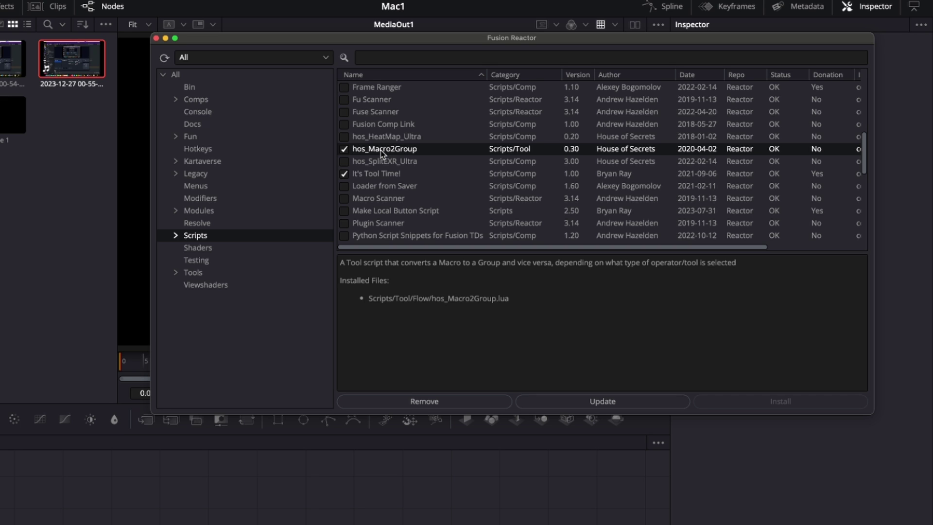
{"action": "scroll", "coordinate": [458, 174], "scroll_direction": "down", "scroll_amount": 5}
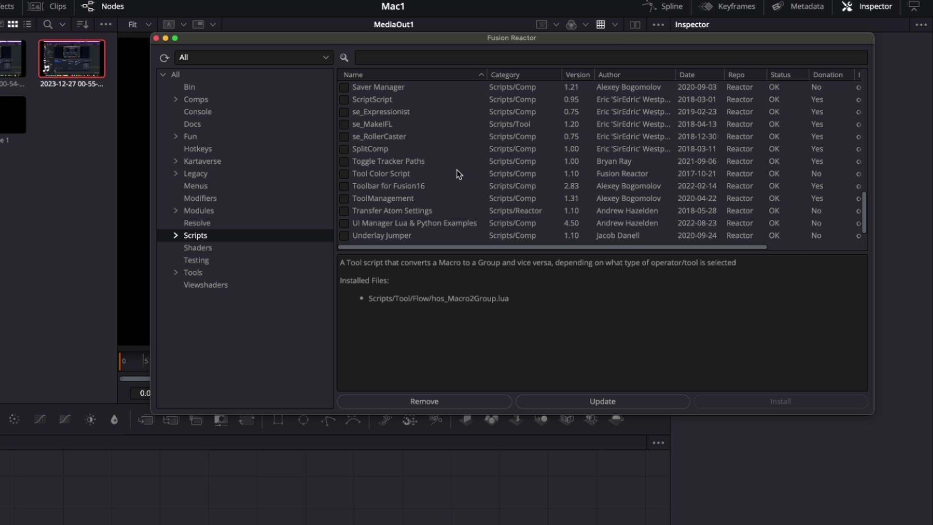
{"action": "scroll", "coordinate": [458, 174], "scroll_direction": "down", "scroll_amount": 3}
{"action": "left_click", "coordinate": [345, 235]}
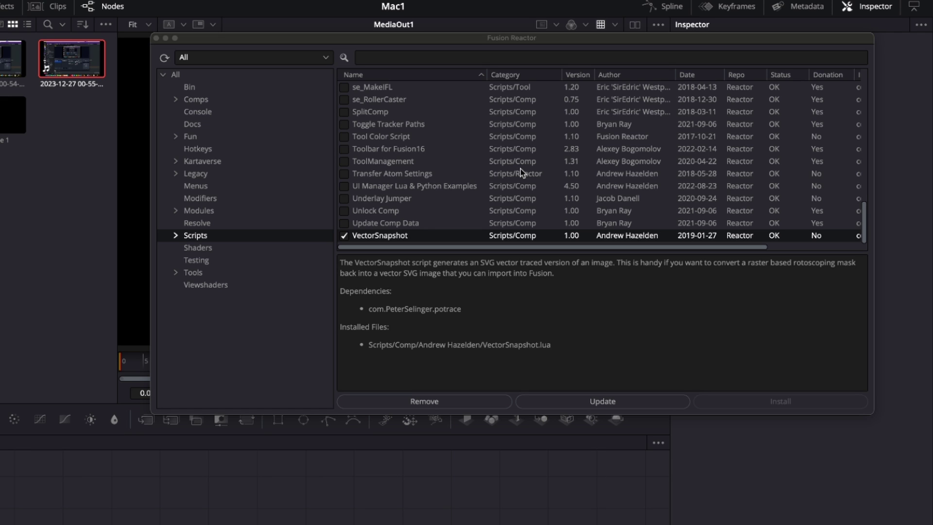
- Install the Unlock Comp script, skip the donation prompt, and list the Shaders category
{"action": "left_click", "coordinate": [348, 215]}
{"action": "left_click", "coordinate": [349, 212]}
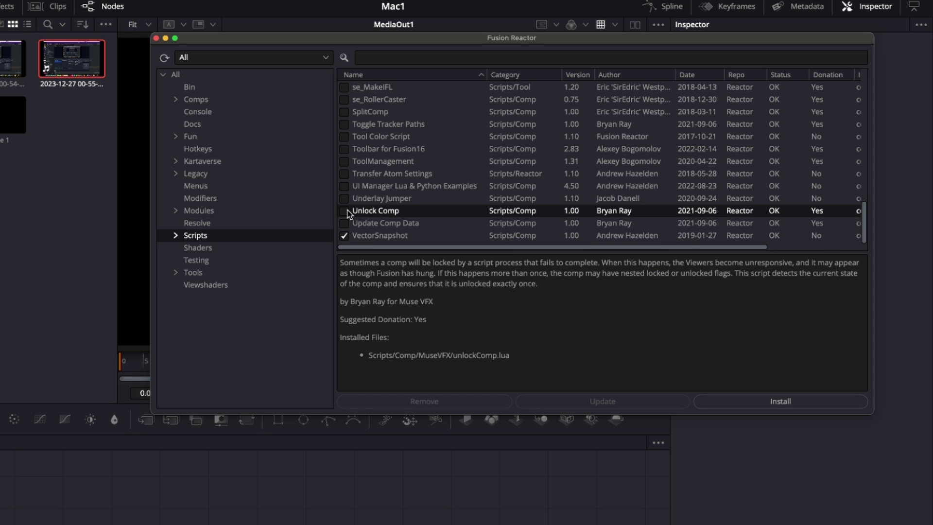
{"action": "left_click", "coordinate": [347, 209]}
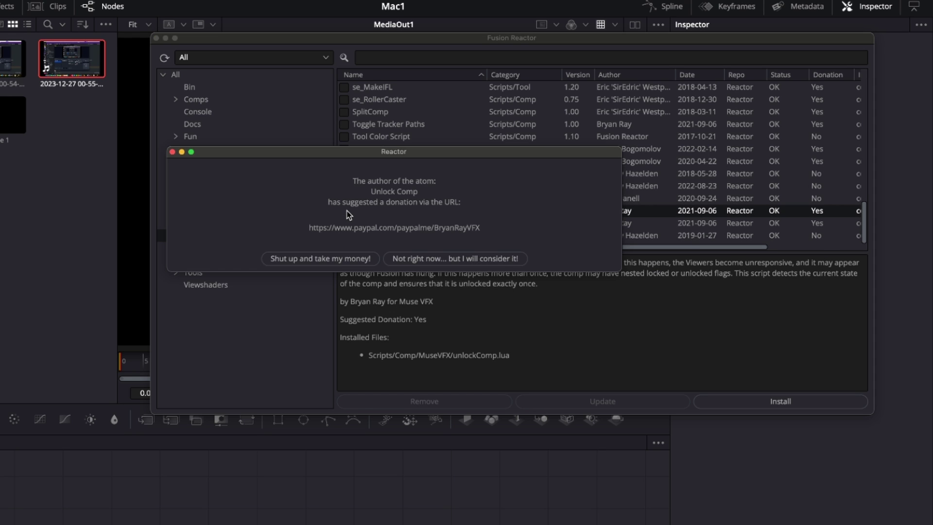
{"action": "left_click", "coordinate": [423, 259]}
{"action": "left_click", "coordinate": [211, 248]}
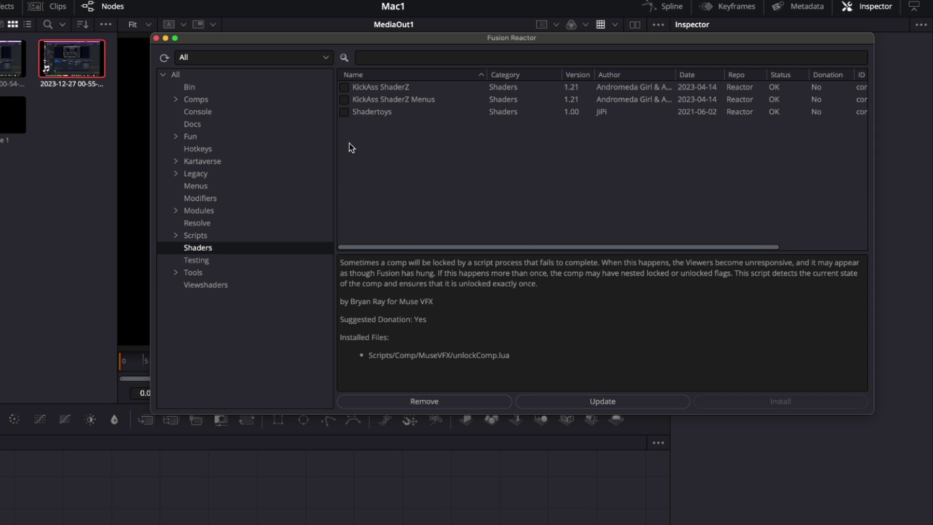
- Install the KickAss ShaderZ and Shadertoys shader packs, then move through Testing to Tools
{"action": "left_click", "coordinate": [344, 88]}
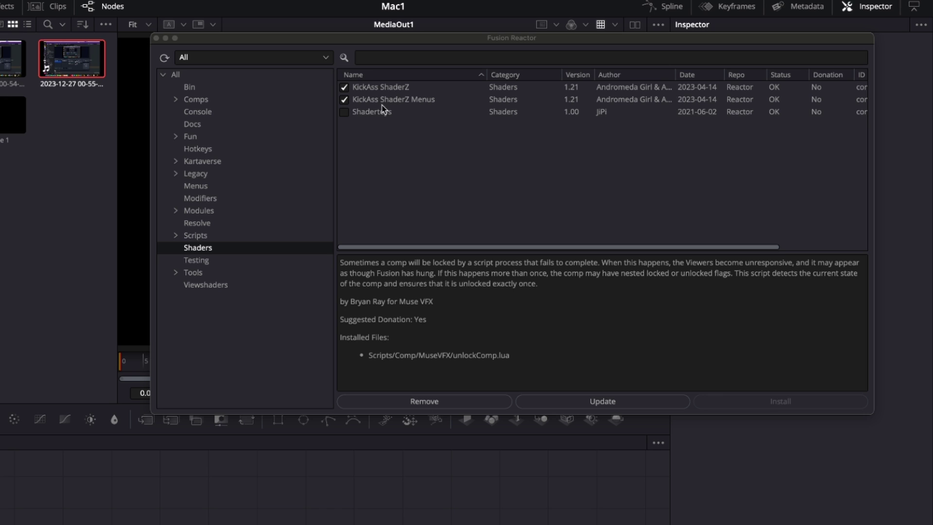
{"action": "left_click", "coordinate": [349, 110]}
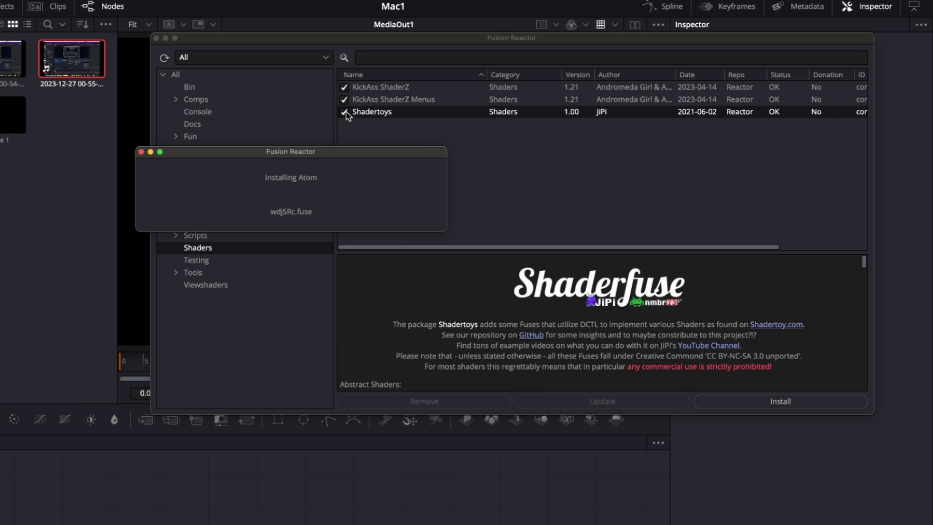
{"action": "left_click", "coordinate": [195, 262]}
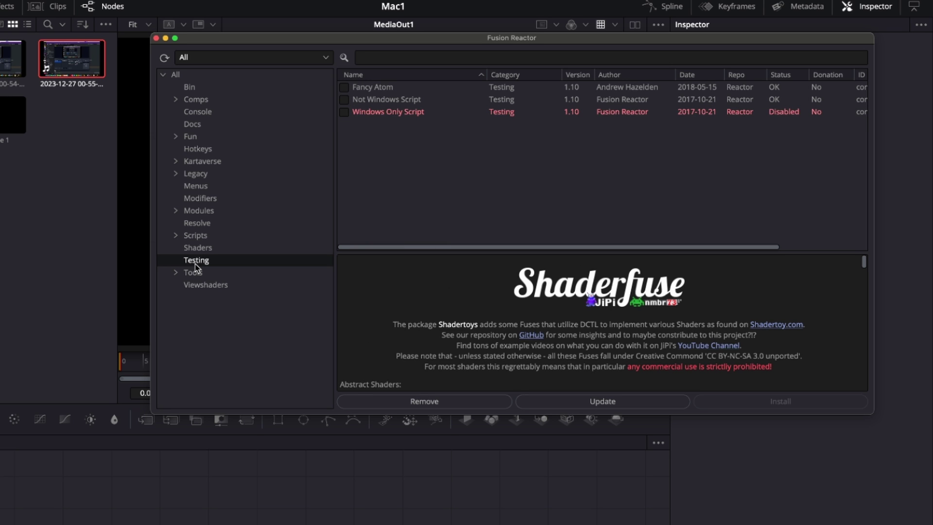
{"action": "left_click", "coordinate": [192, 273]}
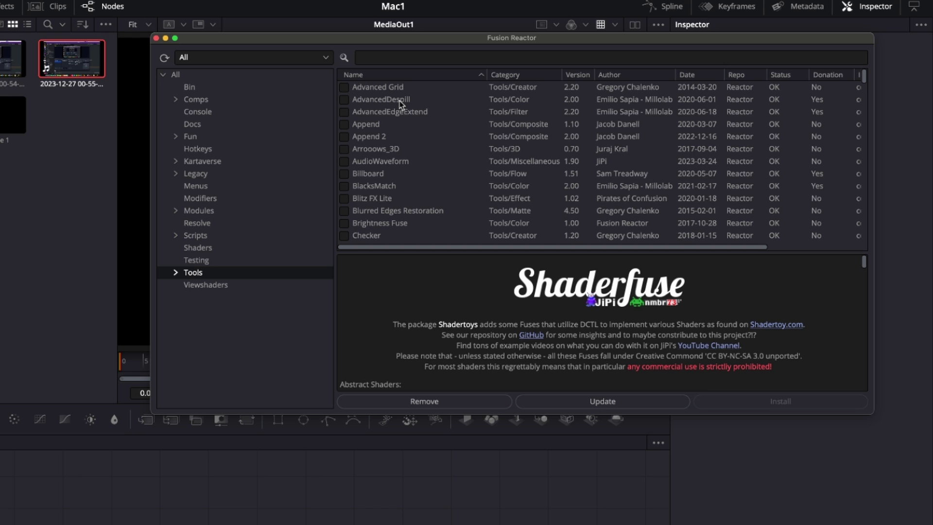
- Install the AudioWaveform tool and the Defocus Gamma blur macro
{"action": "left_click", "coordinate": [344, 161]}
{"action": "scroll", "coordinate": [462, 146], "scroll_direction": "down", "scroll_amount": 2}
{"action": "scroll", "coordinate": [463, 145], "scroll_direction": "down", "scroll_amount": 6}
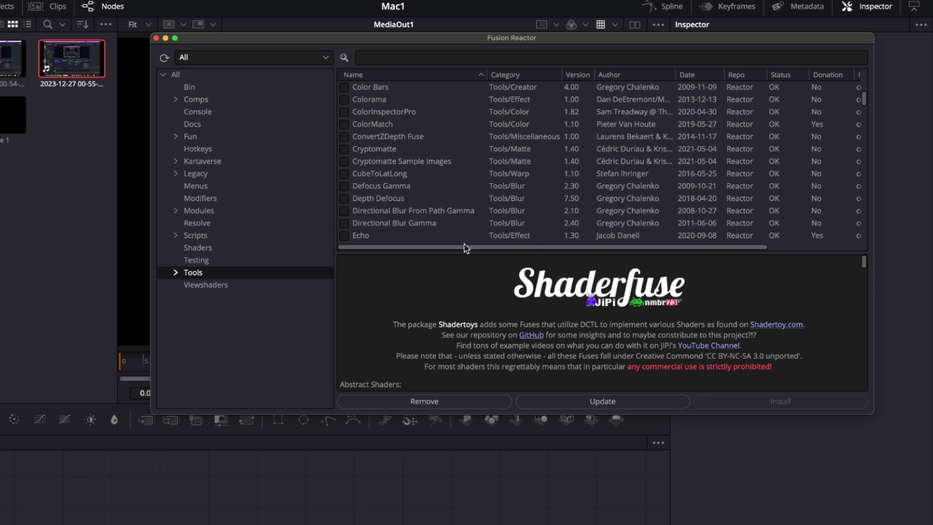
{"action": "left_click", "coordinate": [348, 185]}
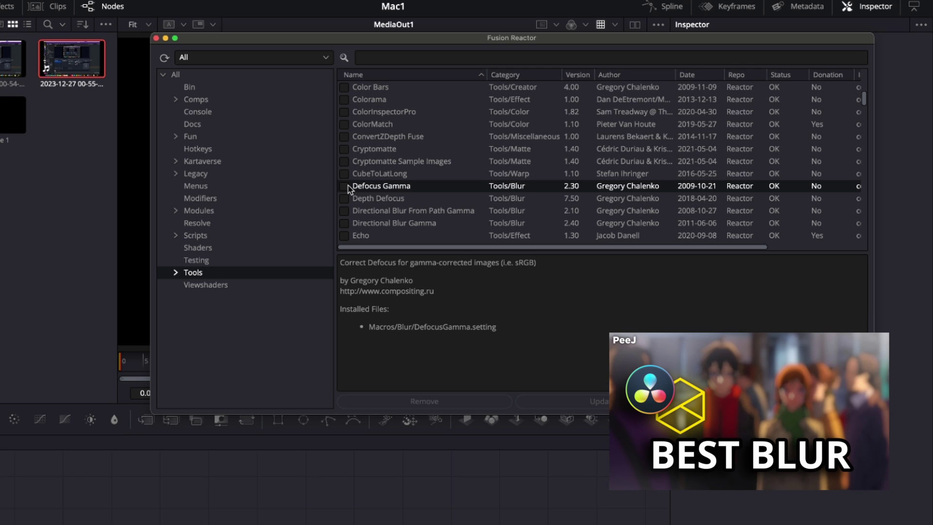
{"action": "left_click", "coordinate": [345, 186]}
- Install Echo and FastExpoGlow, skipping each donation prompt
{"action": "scroll", "coordinate": [486, 156], "scroll_direction": "down", "scroll_amount": 1}
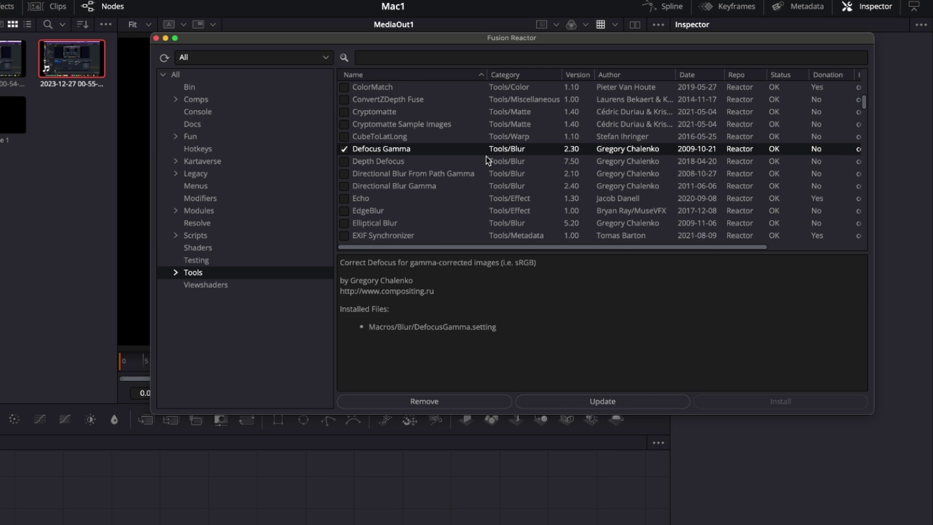
{"action": "left_click", "coordinate": [343, 200]}
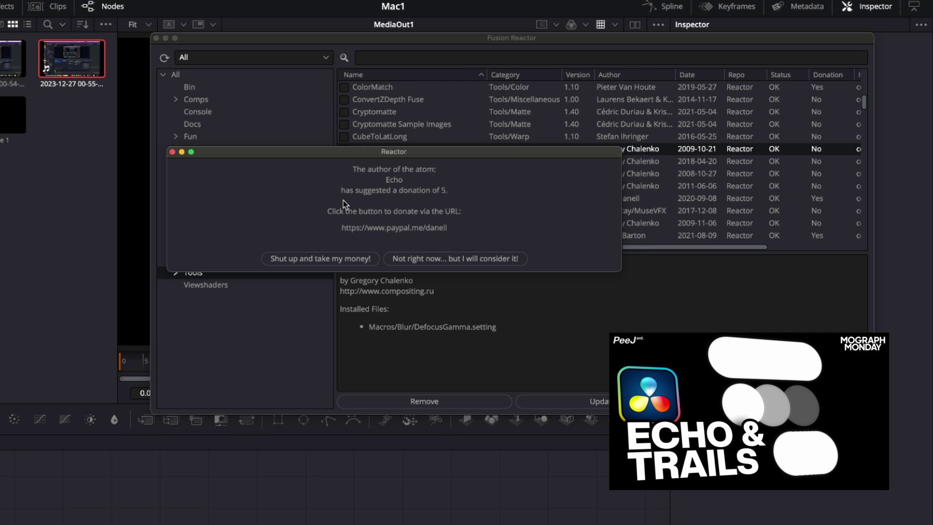
{"action": "left_click", "coordinate": [442, 259]}
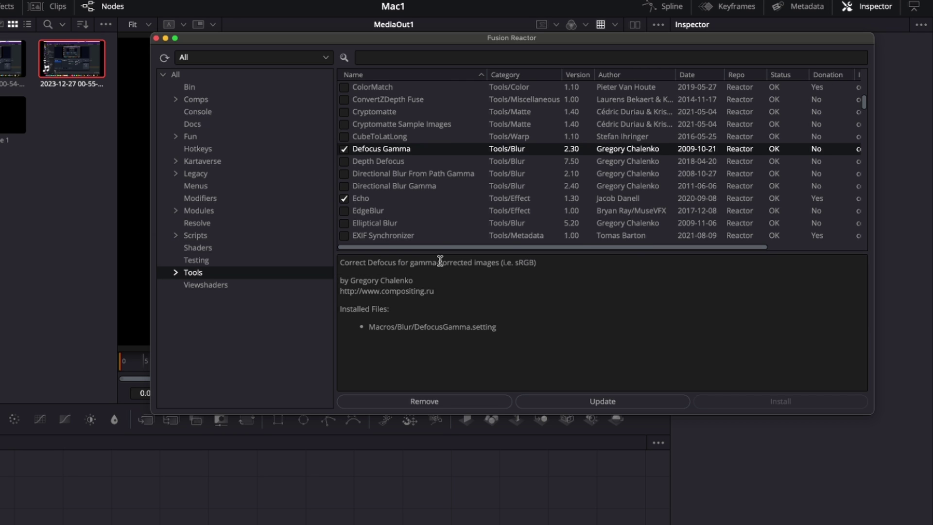
{"action": "scroll", "coordinate": [500, 176], "scroll_direction": "down", "scroll_amount": 5}
{"action": "scroll", "coordinate": [500, 176], "scroll_direction": "down", "scroll_amount": 1}
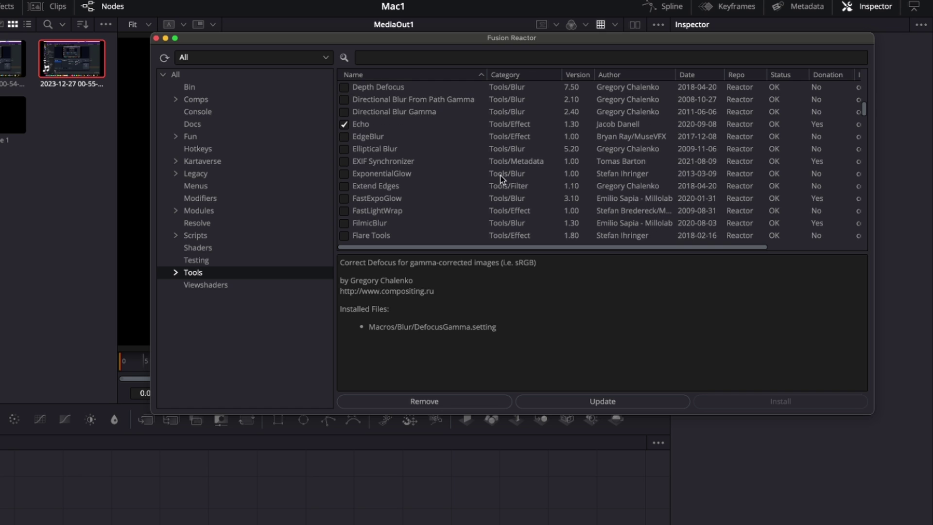
{"action": "left_click", "coordinate": [342, 198]}
{"action": "left_click", "coordinate": [440, 258]}
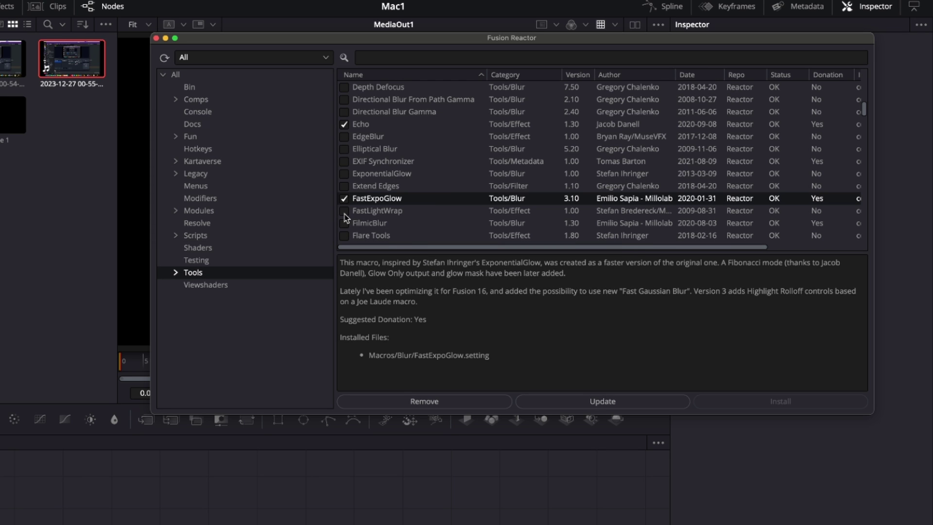
- Install FastLightWrap and scroll further down the Tools list
{"action": "left_click", "coordinate": [348, 211]}
{"action": "scroll", "coordinate": [431, 194], "scroll_direction": "down", "scroll_amount": 6}
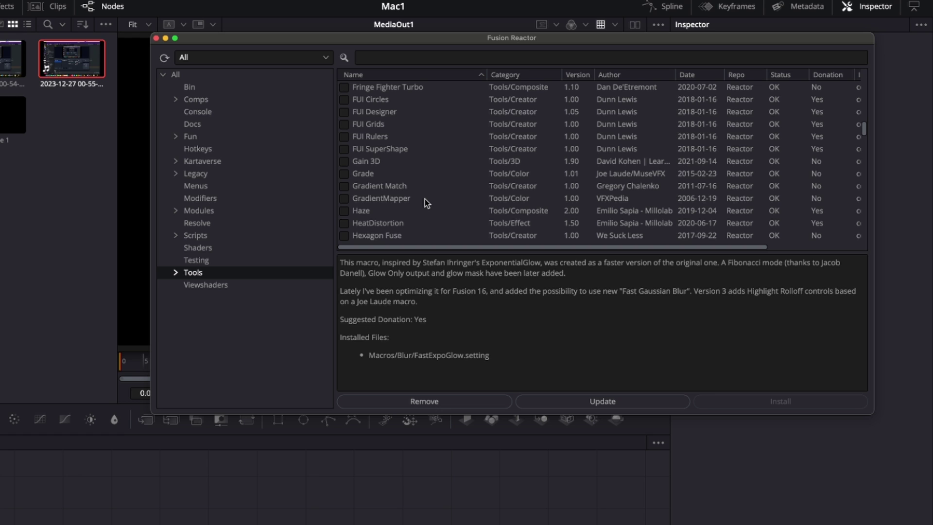
{"action": "scroll", "coordinate": [425, 199], "scroll_direction": "down", "scroll_amount": 1}
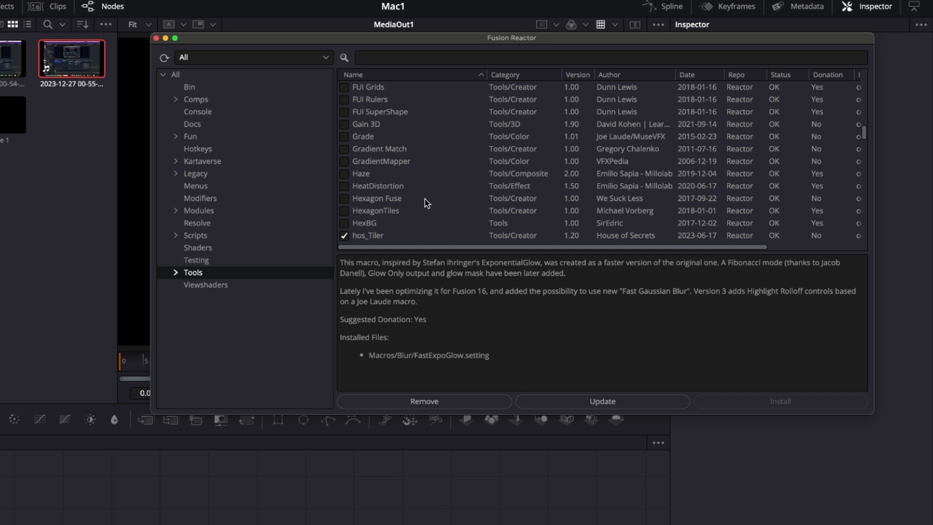
{"action": "scroll", "coordinate": [424, 203], "scroll_direction": "down", "scroll_amount": 3}
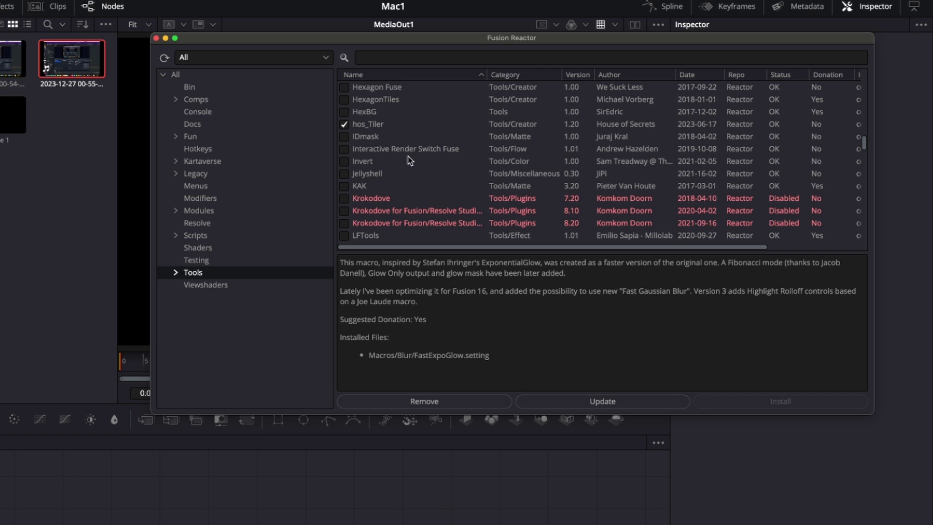
- Install Interactive Render Switch Fuse, Loop and ml_Lightwrap, declining the donation requests
{"action": "left_click", "coordinate": [350, 152]}
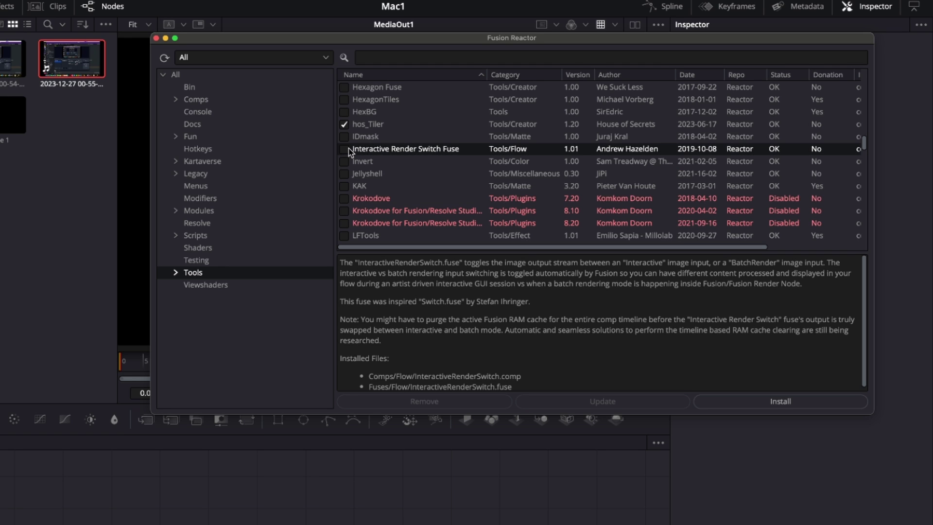
{"action": "left_click", "coordinate": [344, 149]}
{"action": "scroll", "coordinate": [418, 162], "scroll_direction": "down", "scroll_amount": 3}
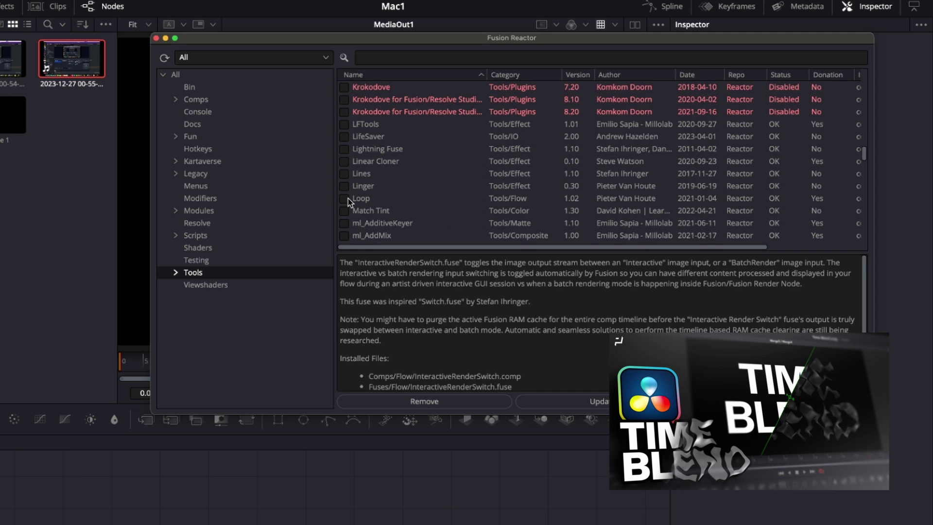
{"action": "left_click", "coordinate": [344, 198]}
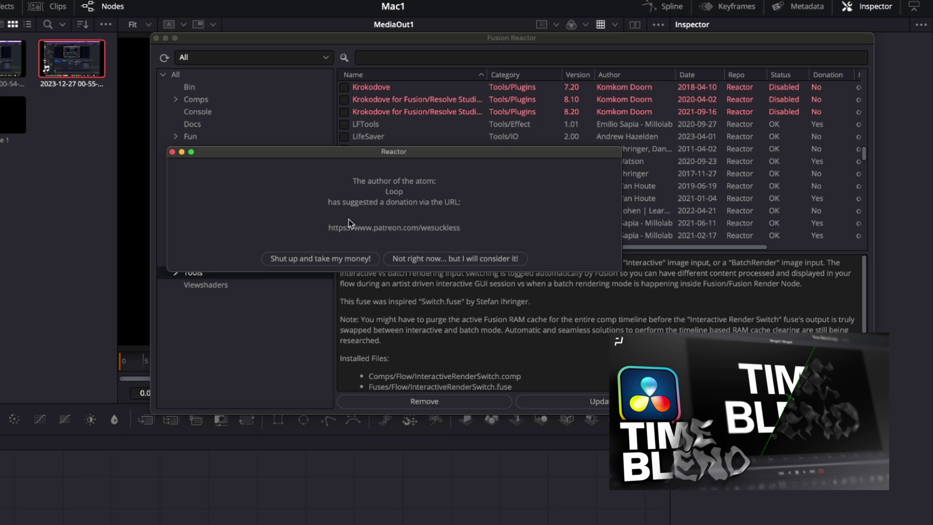
{"action": "left_click", "coordinate": [520, 258]}
{"action": "scroll", "coordinate": [470, 210], "scroll_direction": "down", "scroll_amount": 3}
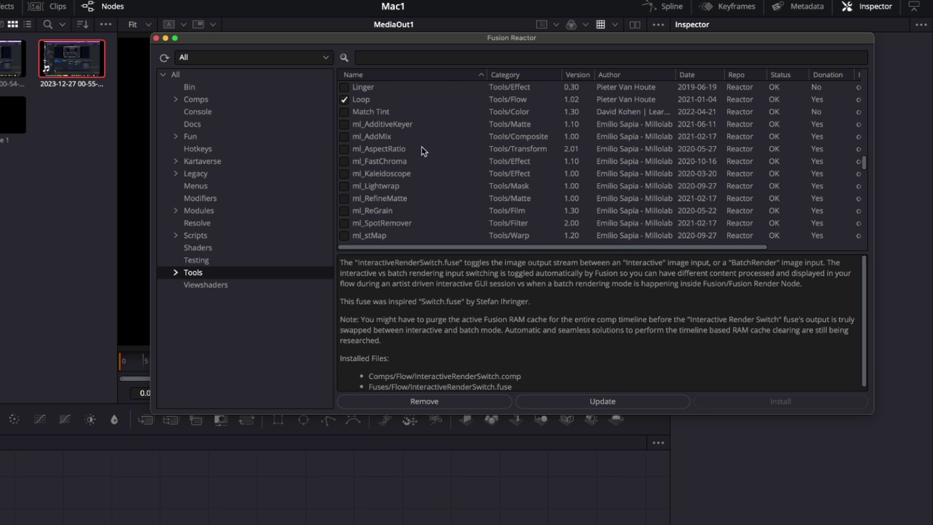
{"action": "left_click", "coordinate": [345, 185]}
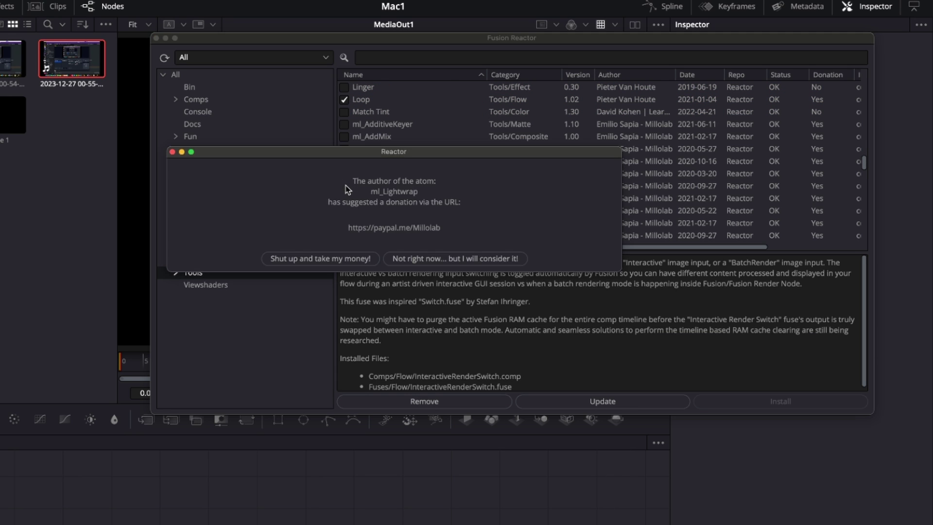
{"action": "left_click", "coordinate": [436, 262]}
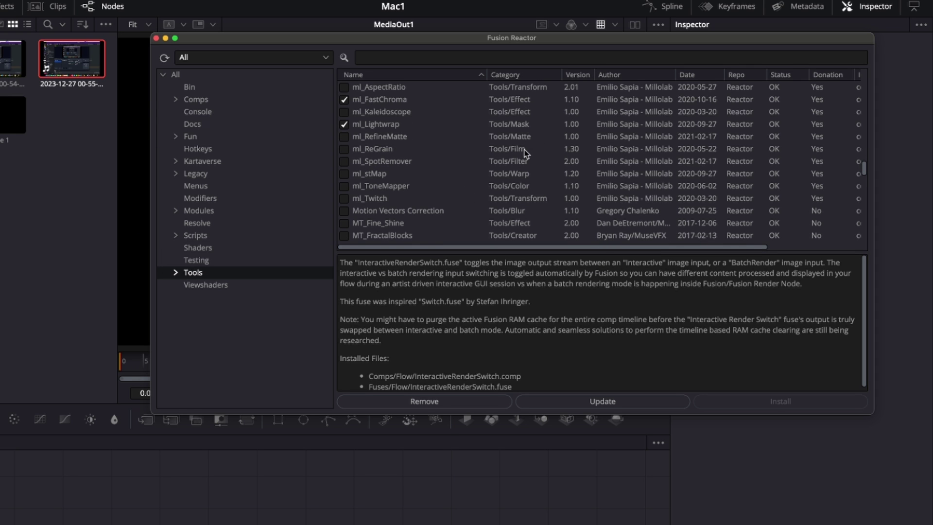
- Install the MT_FractalBlocks and MT_GlitchTools packages
{"action": "scroll", "coordinate": [524, 153], "scroll_direction": "down", "scroll_amount": 3}
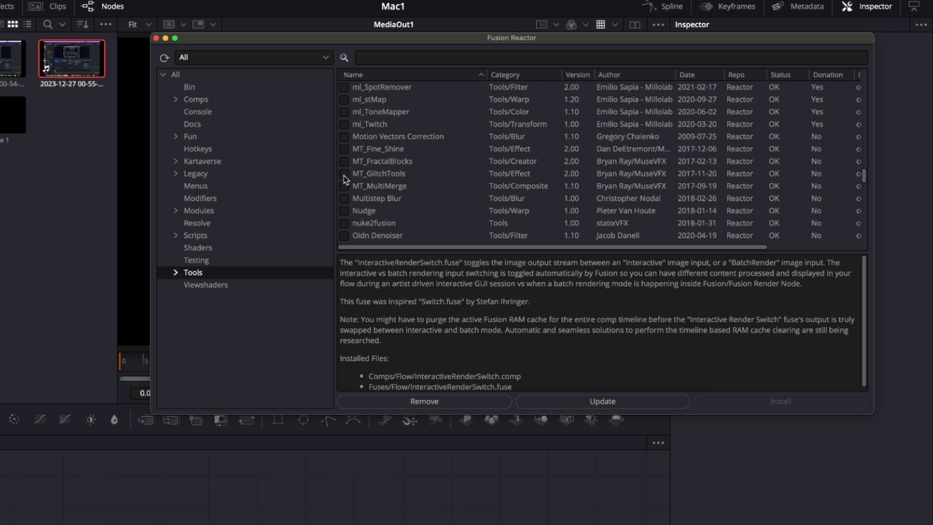
{"action": "left_click", "coordinate": [346, 160]}
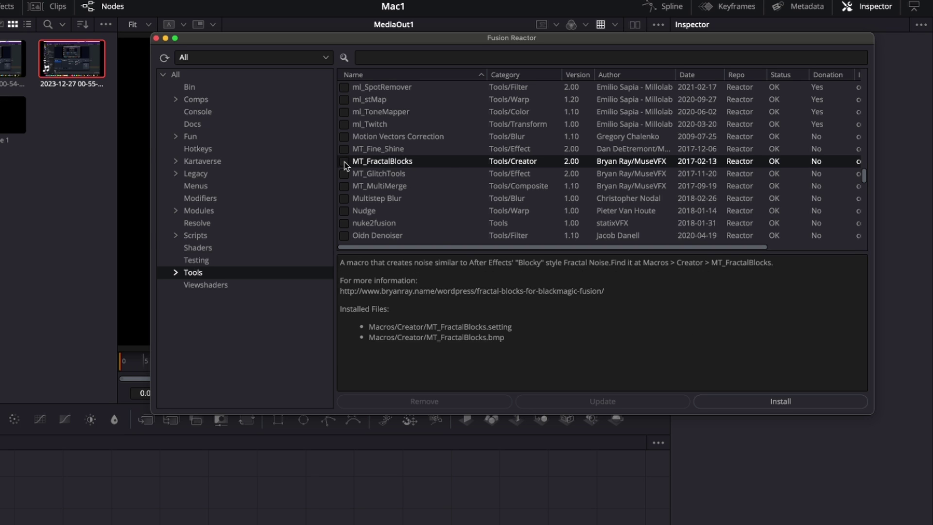
{"action": "left_click", "coordinate": [345, 162]}
{"action": "left_click", "coordinate": [346, 174]}
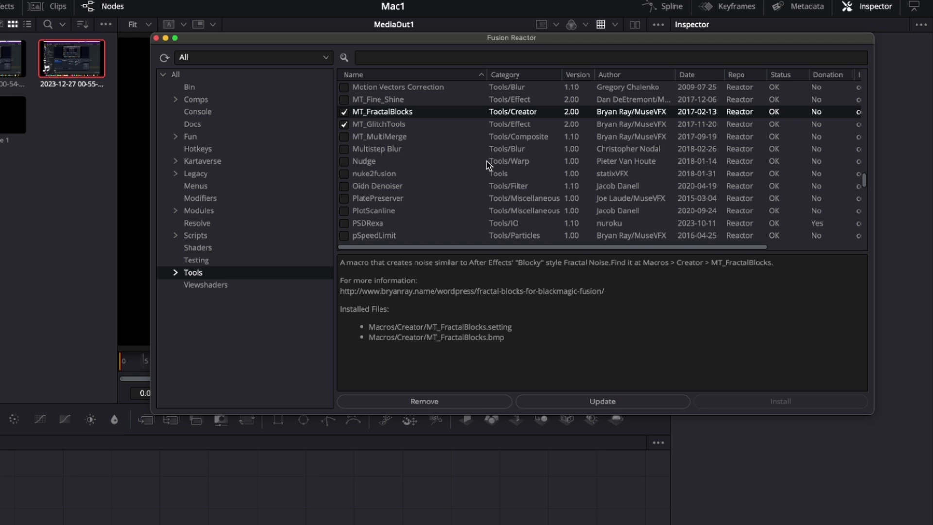
{"action": "scroll", "coordinate": [486, 162], "scroll_direction": "down", "scroll_amount": 1}
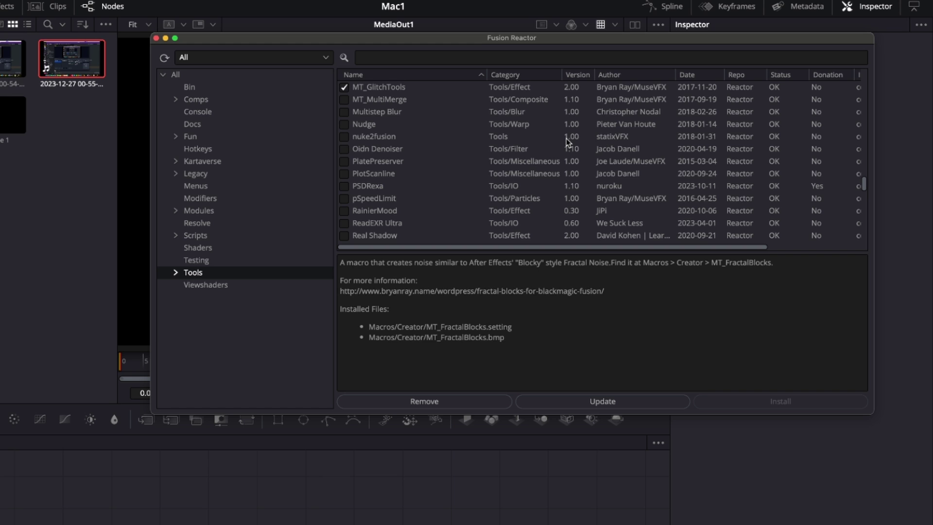
- Read the stx_tools description, then install the Voronoi Diagram Fuse
{"action": "scroll", "coordinate": [566, 139], "scroll_direction": "down", "scroll_amount": 10}
{"action": "left_click", "coordinate": [566, 139]}
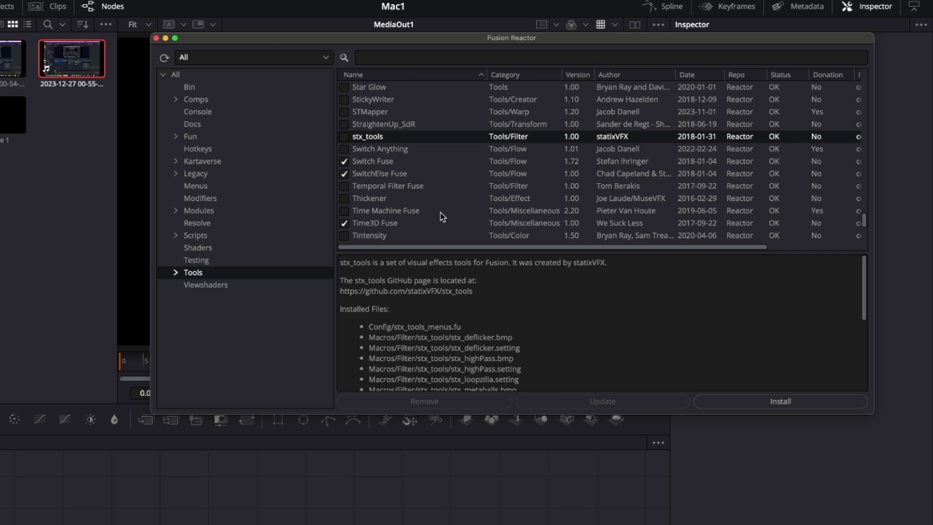
{"action": "scroll", "coordinate": [440, 211], "scroll_direction": "down", "scroll_amount": 4}
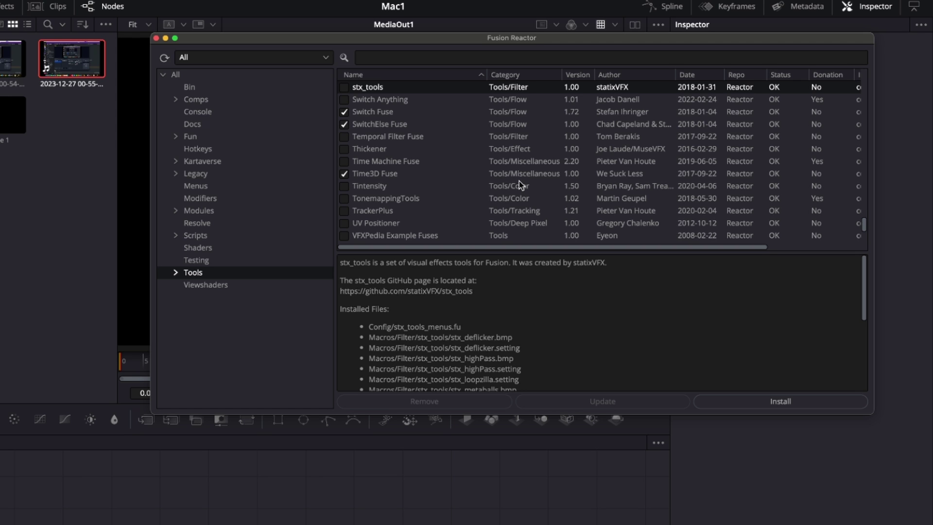
{"action": "scroll", "coordinate": [518, 181], "scroll_direction": "down", "scroll_amount": 5}
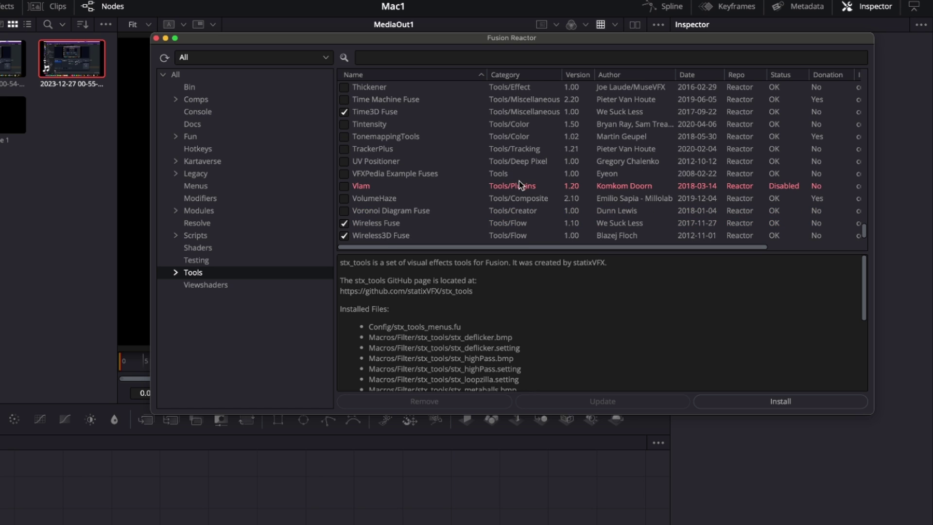
{"action": "left_click", "coordinate": [348, 211]}
{"action": "left_click", "coordinate": [345, 212]}
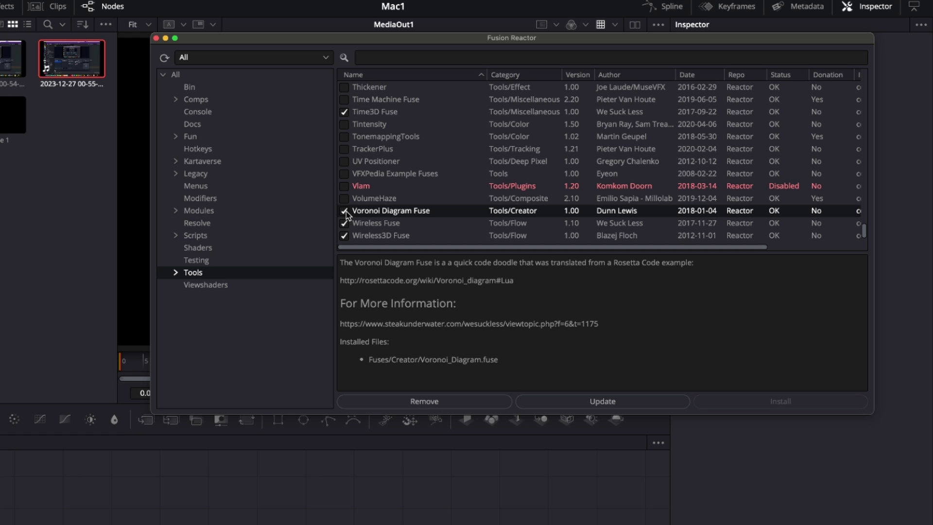
- Install XGlow, declining its donation request
{"action": "scroll", "coordinate": [519, 212], "scroll_direction": "down", "scroll_amount": 2}
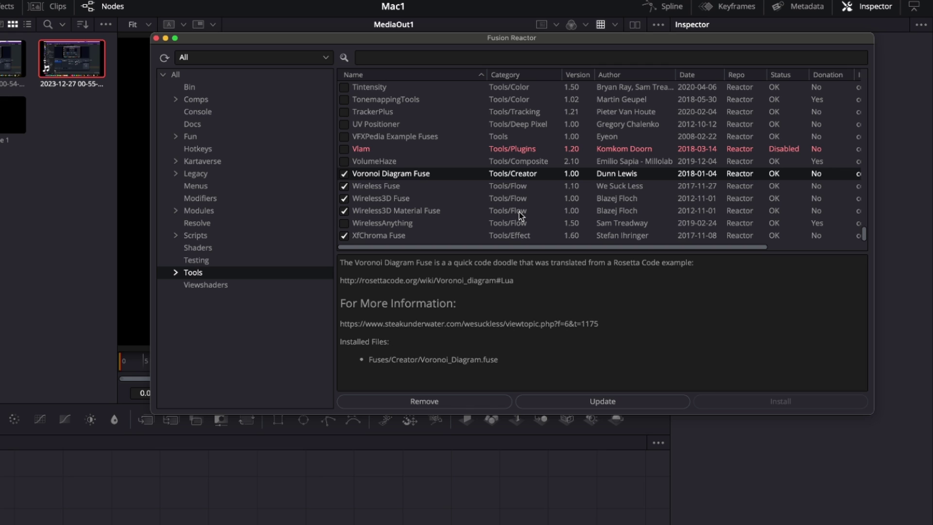
{"action": "scroll", "coordinate": [519, 211], "scroll_direction": "down", "scroll_amount": 1}
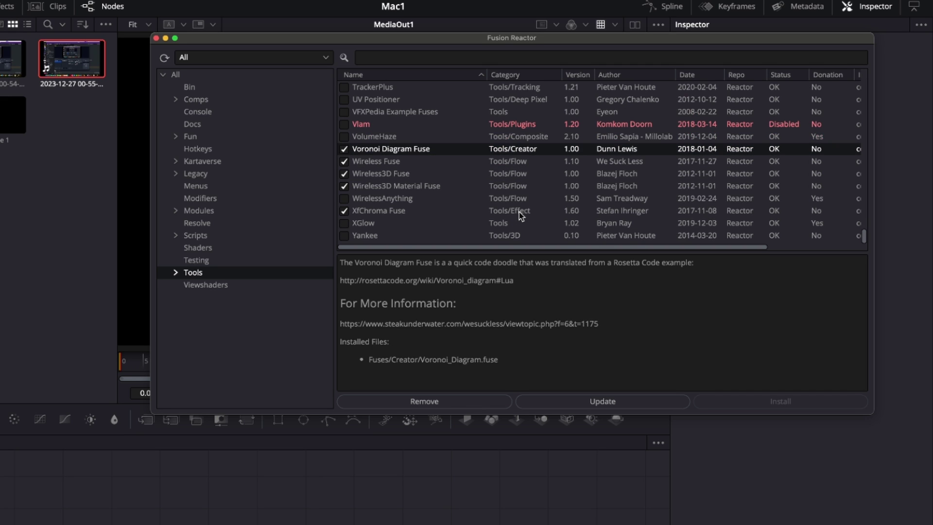
{"action": "left_click", "coordinate": [344, 223]}
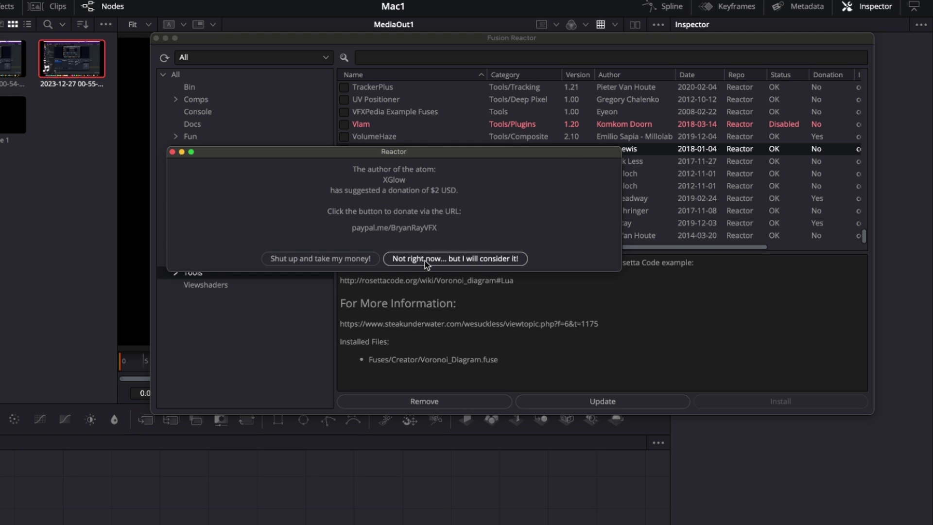
{"action": "left_click", "coordinate": [425, 259]}
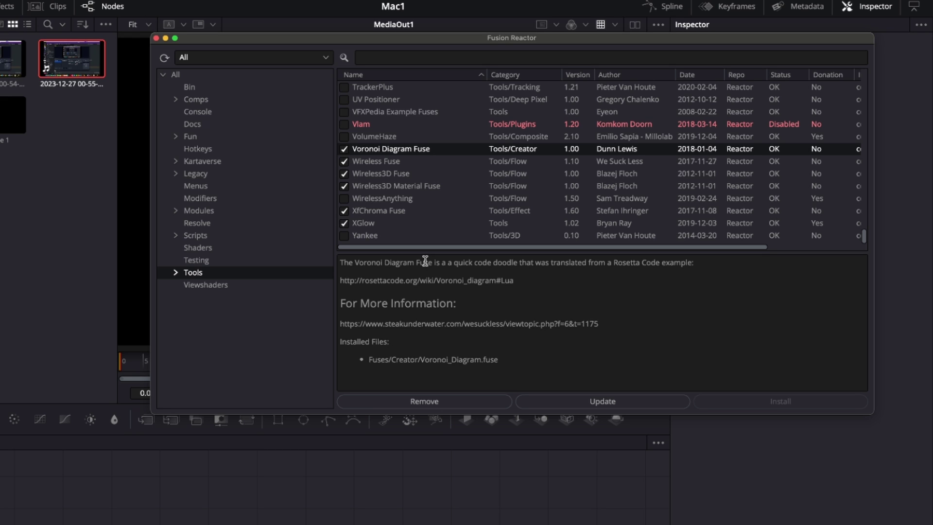
- Switch the package list from Viewshaders to all categories
{"action": "left_click", "coordinate": [255, 286]}
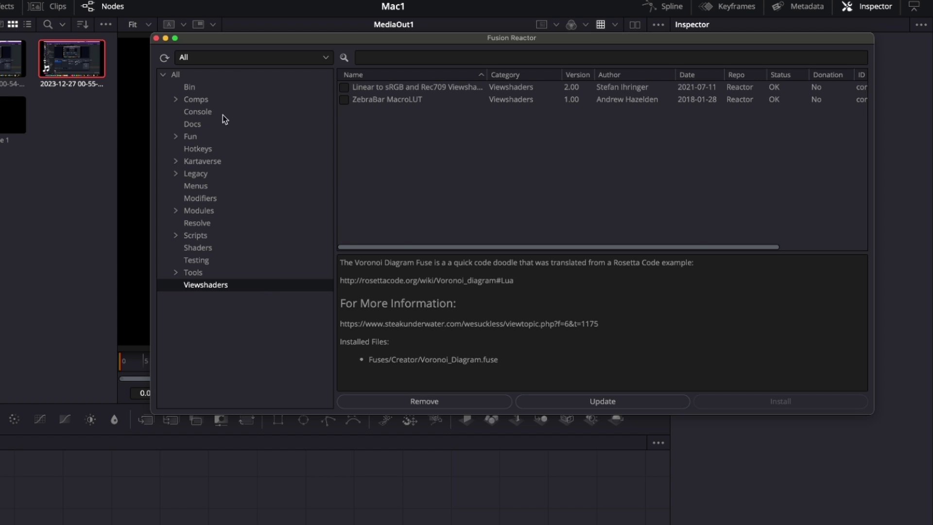
{"action": "left_click", "coordinate": [236, 74]}
{"action": "scroll", "coordinate": [468, 194], "scroll_direction": "down", "scroll_amount": 15}
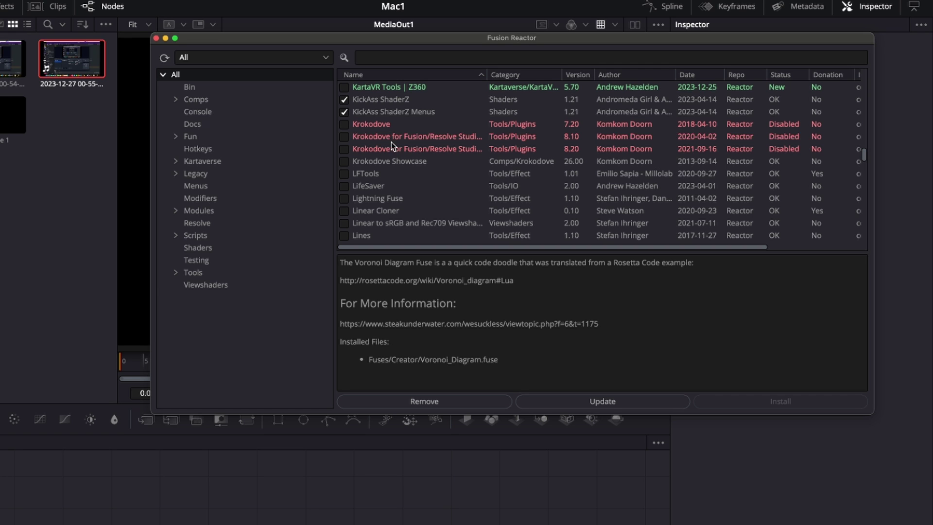
- Read the descriptions of the Krokodove packages, including Krokodove 8.10
{"action": "left_click", "coordinate": [353, 125]}
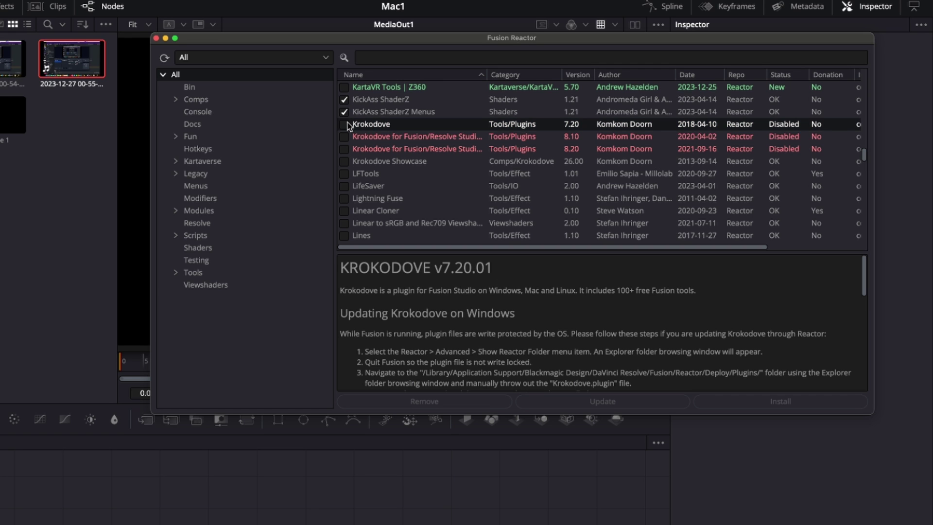
{"action": "left_click", "coordinate": [347, 138]}
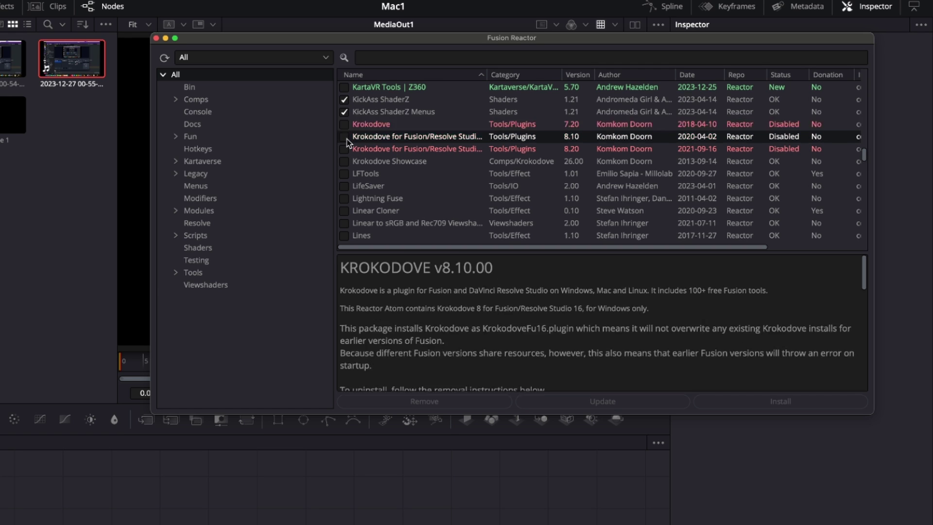
{"action": "left_click", "coordinate": [373, 154]}
{"action": "scroll", "coordinate": [488, 153], "scroll_direction": "down", "scroll_amount": 15}
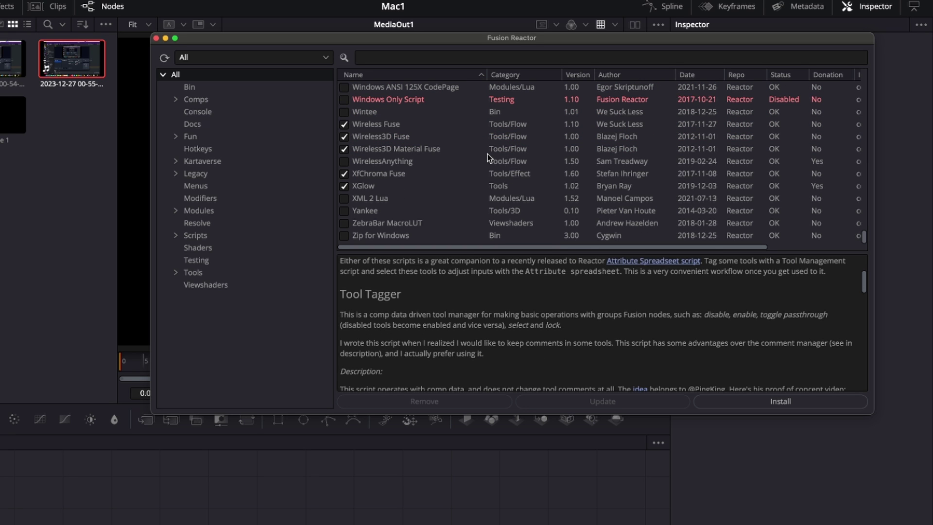